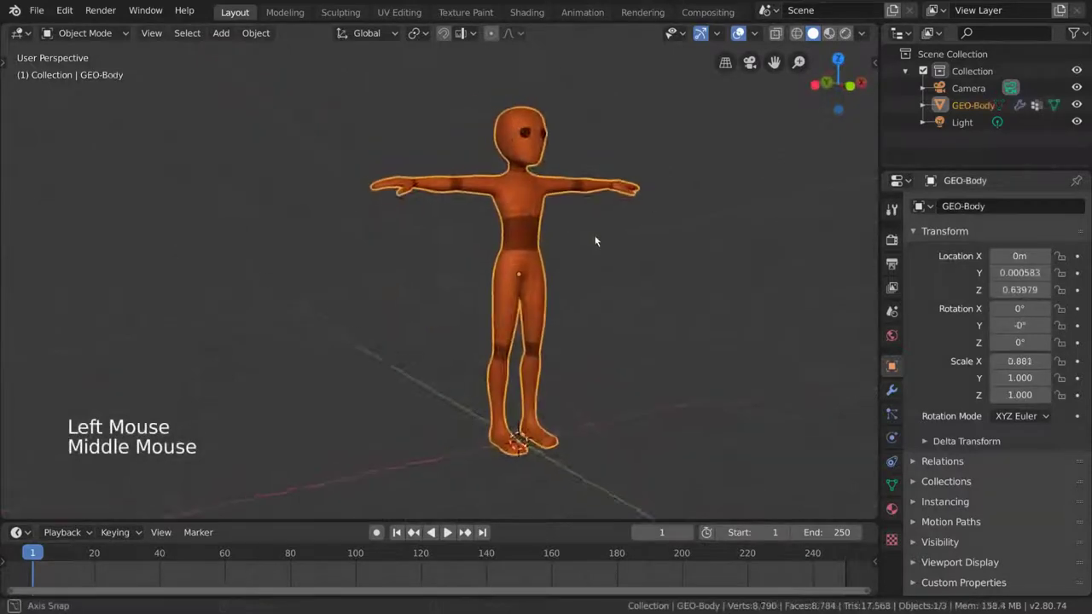
# Step: Try moving, rotating and scaling the whole character body in the viewport, cancelling each transform
pyautogui.moveTo(592, 239); pyautogui.dragTo(546, 244, button='middle')
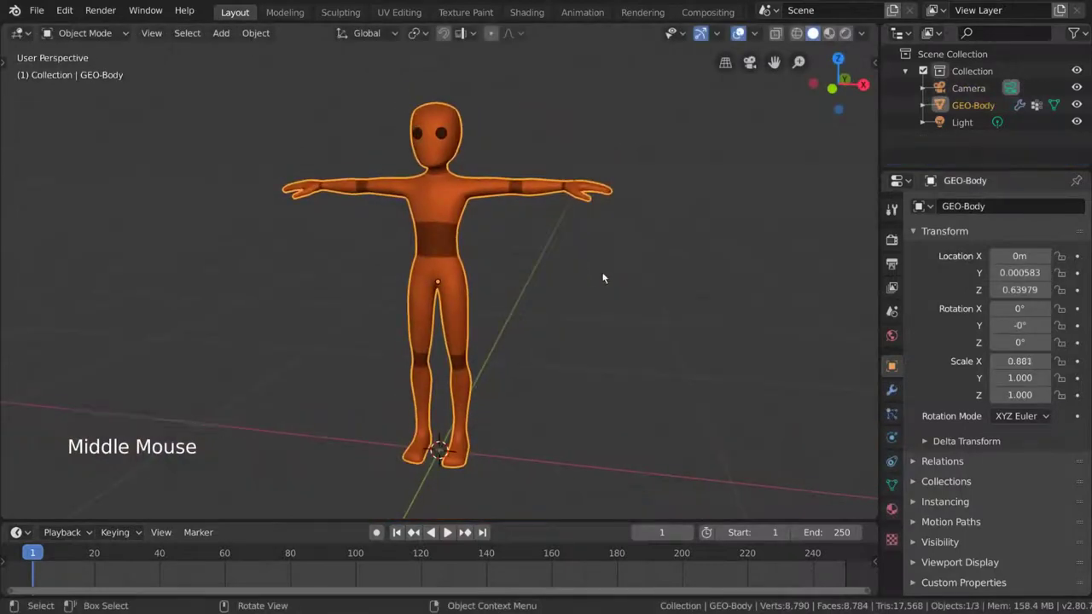
pyautogui.press('g')
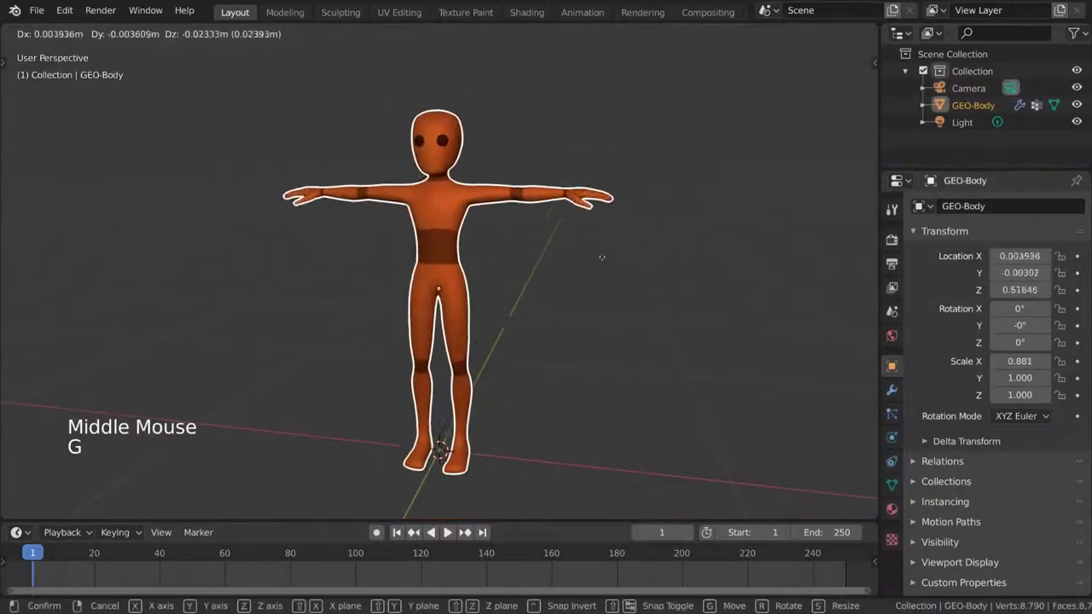
pyautogui.rightClick(602, 257)
pyautogui.press('r')
pyautogui.rightClick(592, 270)
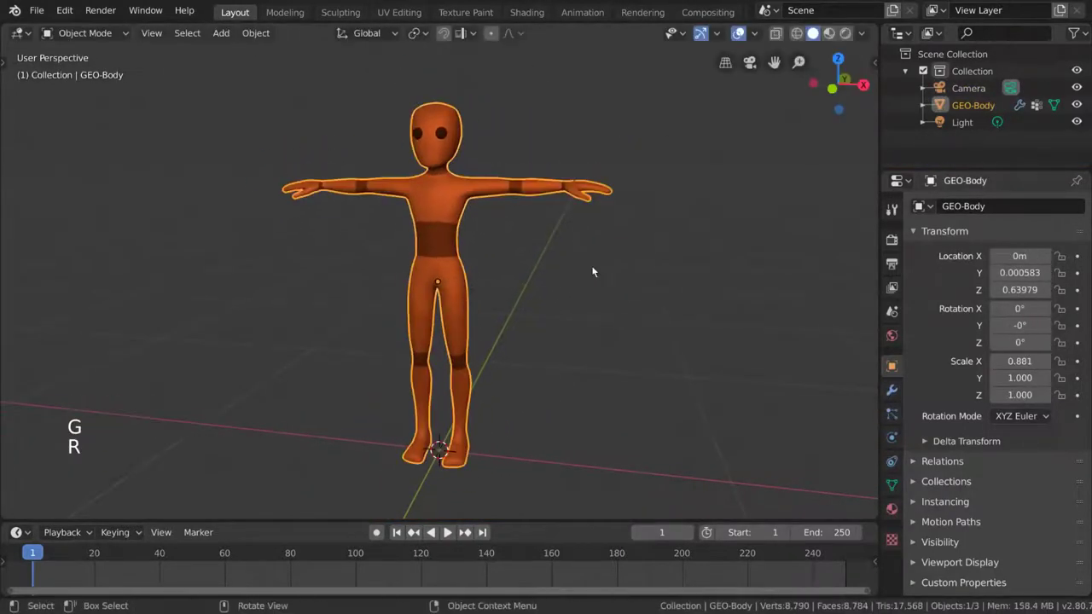
pyautogui.press('s')
pyautogui.rightClick(551, 273)
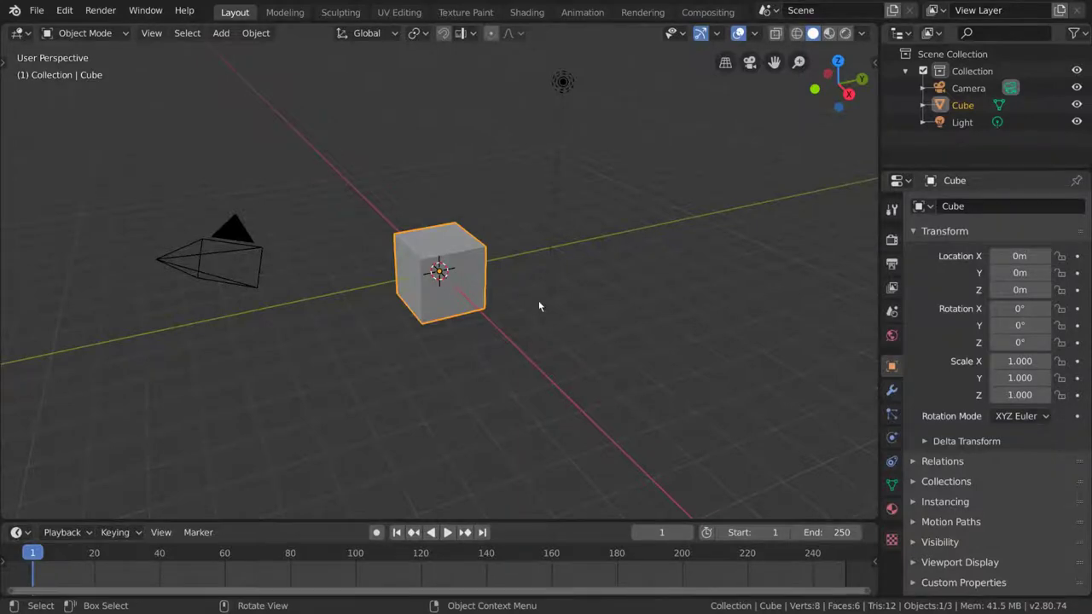
# Step: Duplicate the cube to about X -3.3 m, Y -1.7 m and parent the original cube to the copy
pyautogui.hotkey('shift', 'd')
pyautogui.click(441, 273)
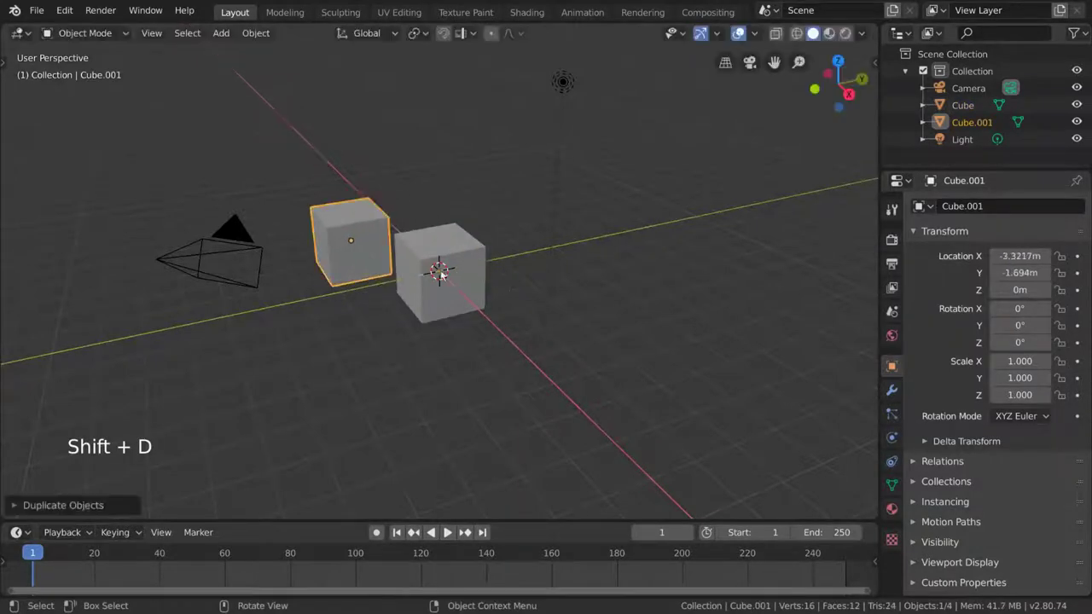
pyautogui.click(438, 271)
pyautogui.keyDown('shift'); pyautogui.click(367, 236); pyautogui.keyUp('shift')
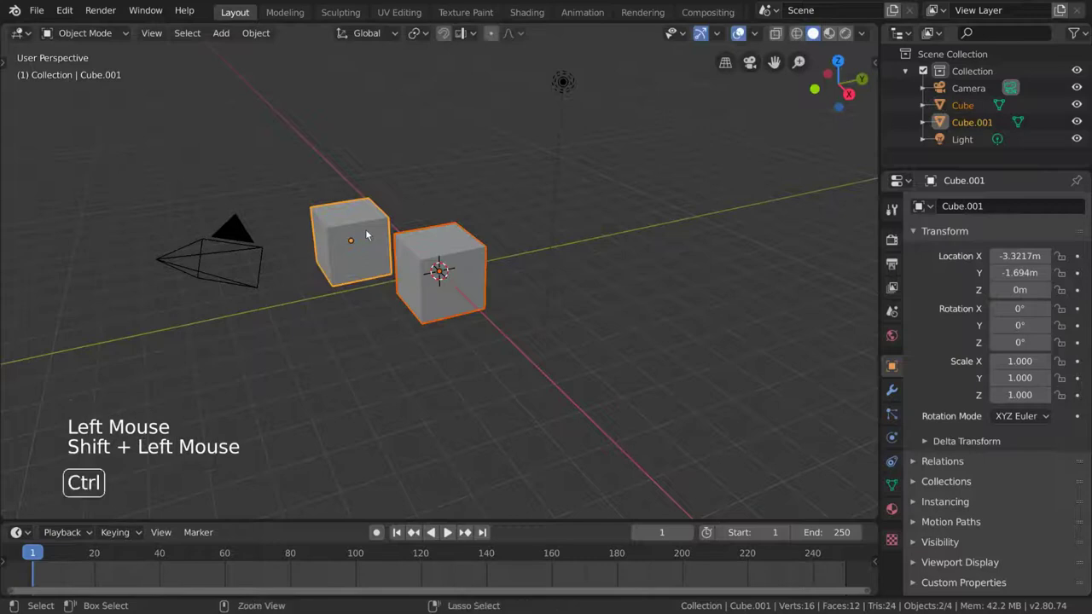
pyautogui.hotkey('ctrl', 'p')
pyautogui.click(365, 230)
pyautogui.click(380, 235)
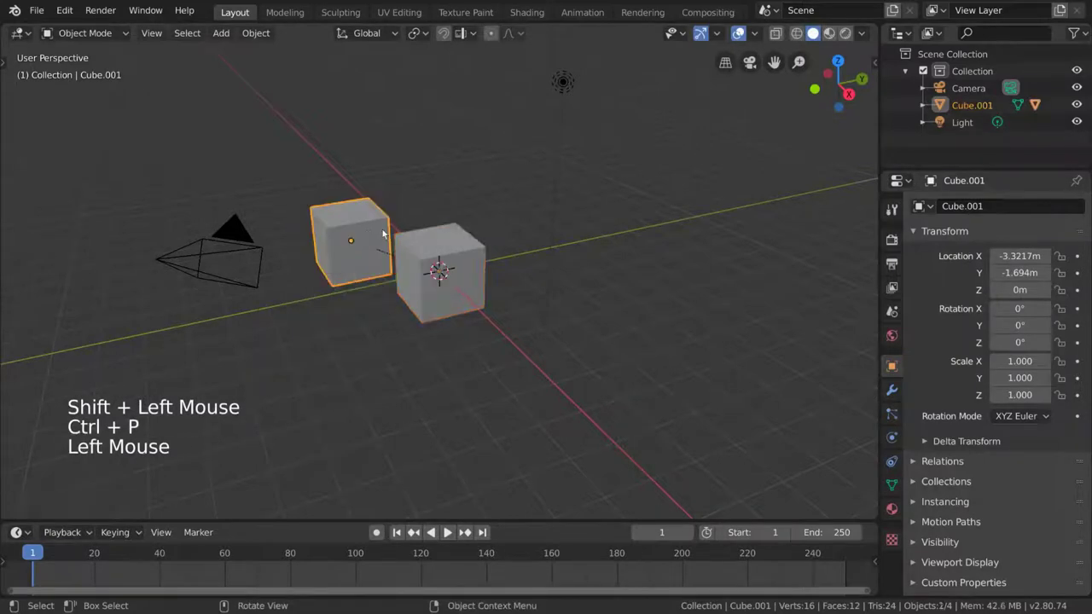
# Step: Test the parenting by trial-rotating and moving the parent cube and trial-moving the child cube on its own
pyautogui.press('r')
pyautogui.press('Escape')
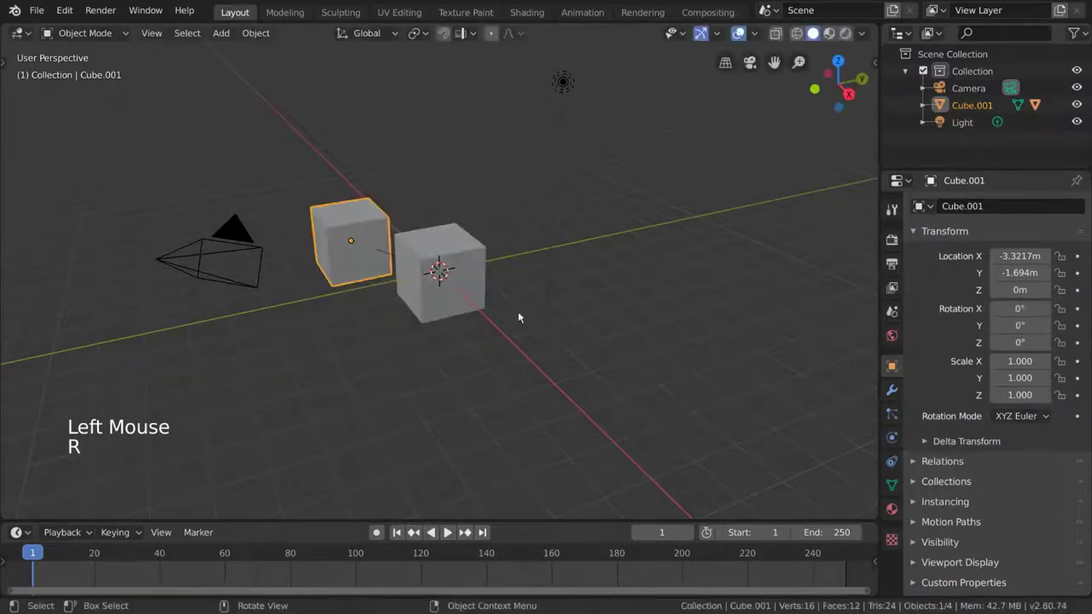
pyautogui.press('g')
pyautogui.press('Escape')
pyautogui.click(442, 274)
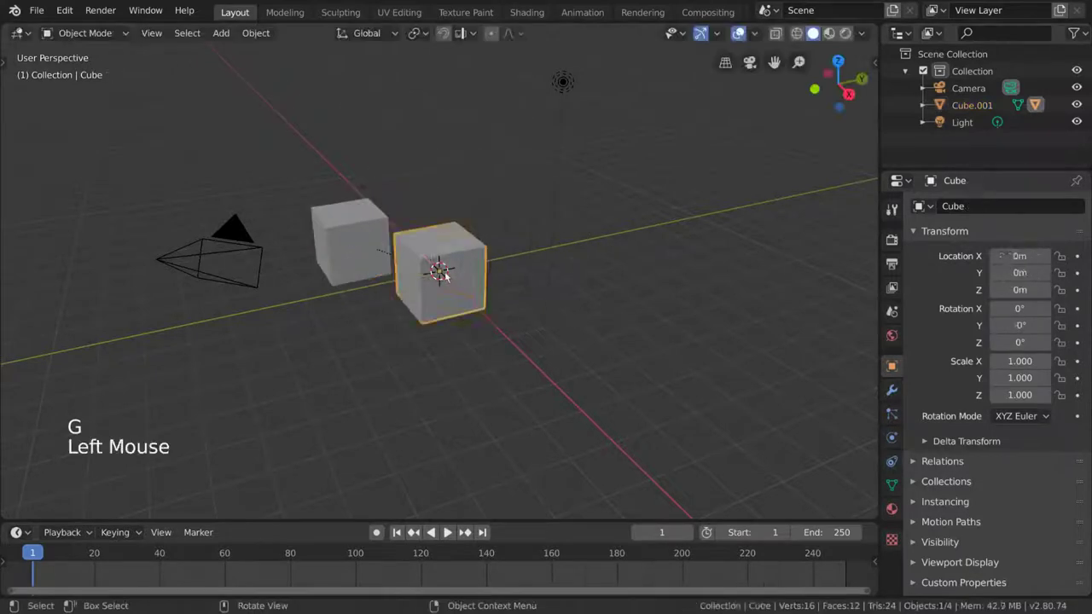
pyautogui.press('g')
pyautogui.press('Escape')
pyautogui.click(353, 239)
pyautogui.press('g')
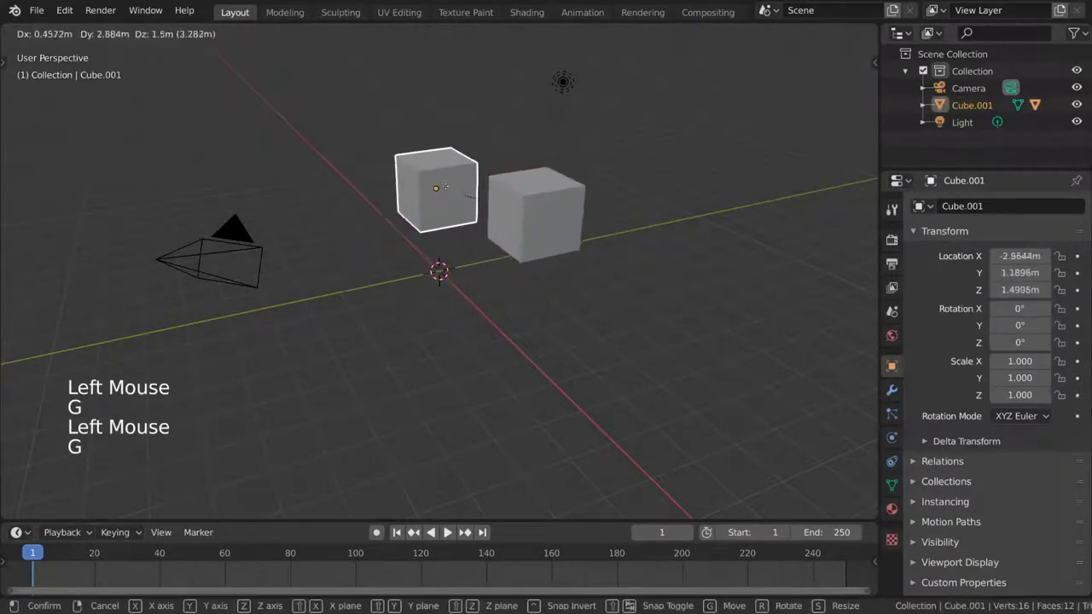
pyautogui.click(344, 253)
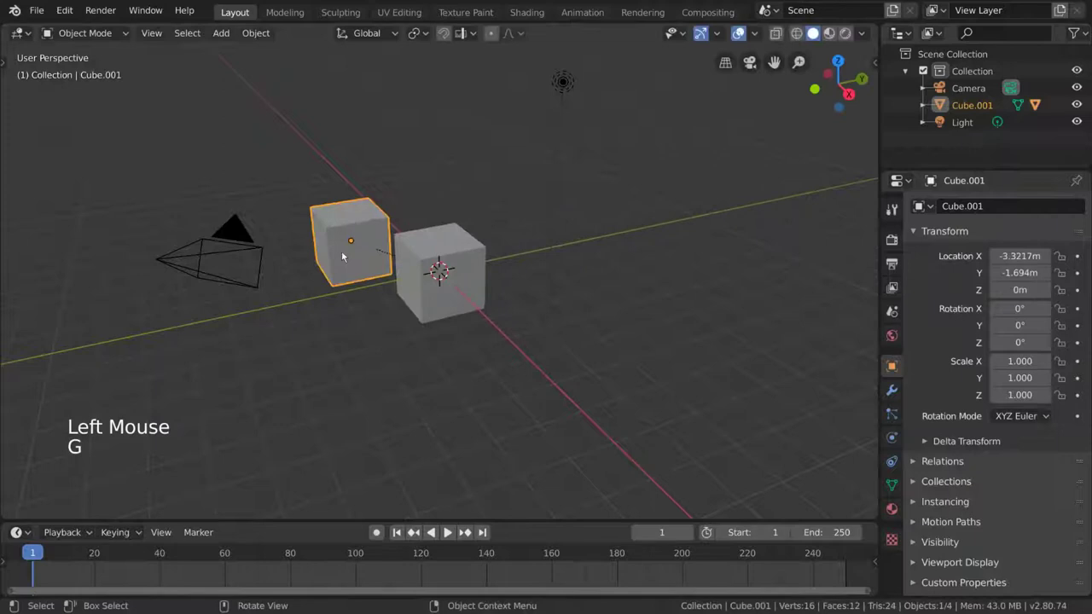
# Step: Delete the duplicated parent cube and reselect the original cube
pyautogui.press('x')
pyautogui.click(376, 255)
pyautogui.click(417, 263)
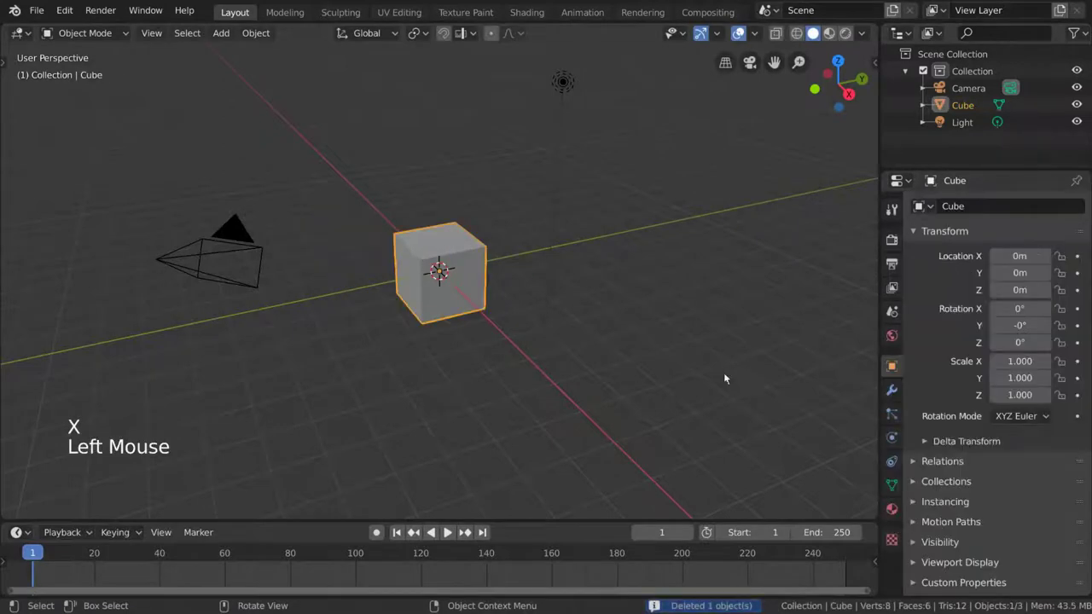
# Step: Add a Copy Location constraint targeting the Light to the cube and test it by trial-moving the light
pyautogui.click(889, 462)
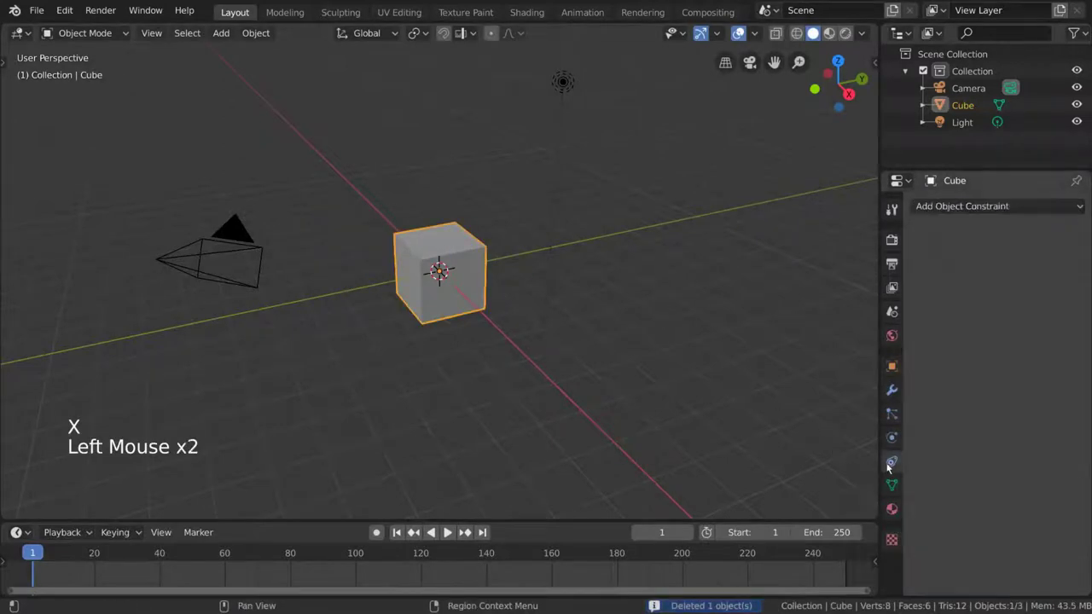
pyautogui.click(1026, 208)
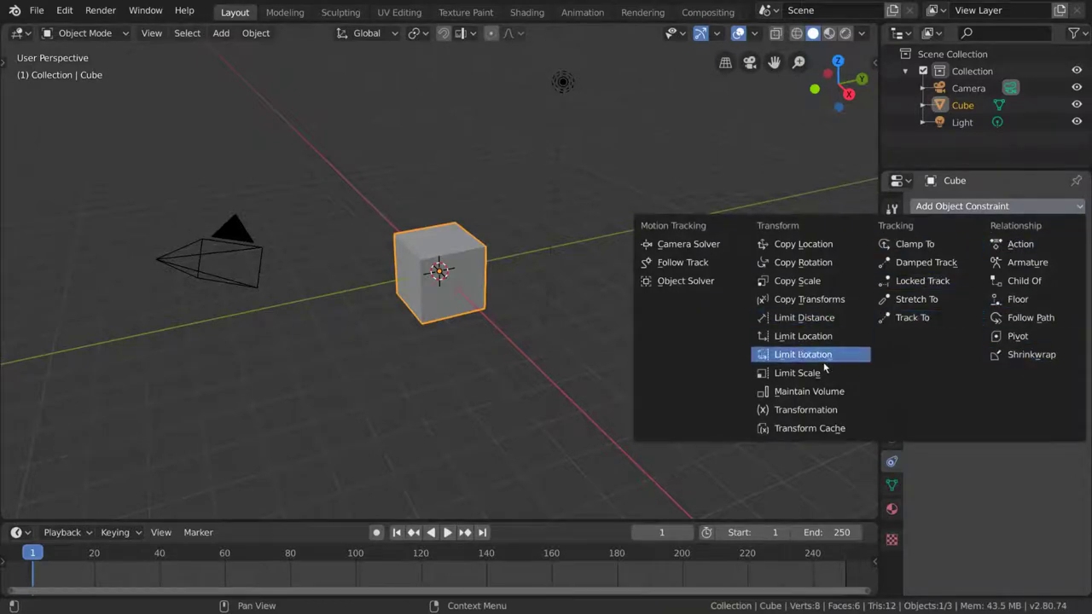
pyautogui.click(817, 245)
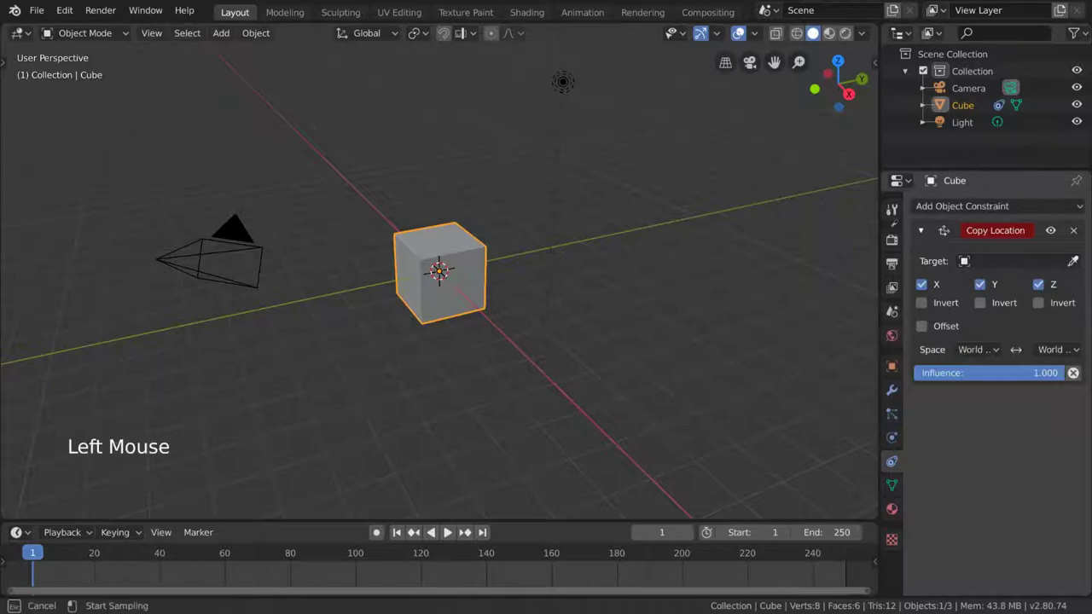
pyautogui.click(561, 182)
pyautogui.click(554, 197)
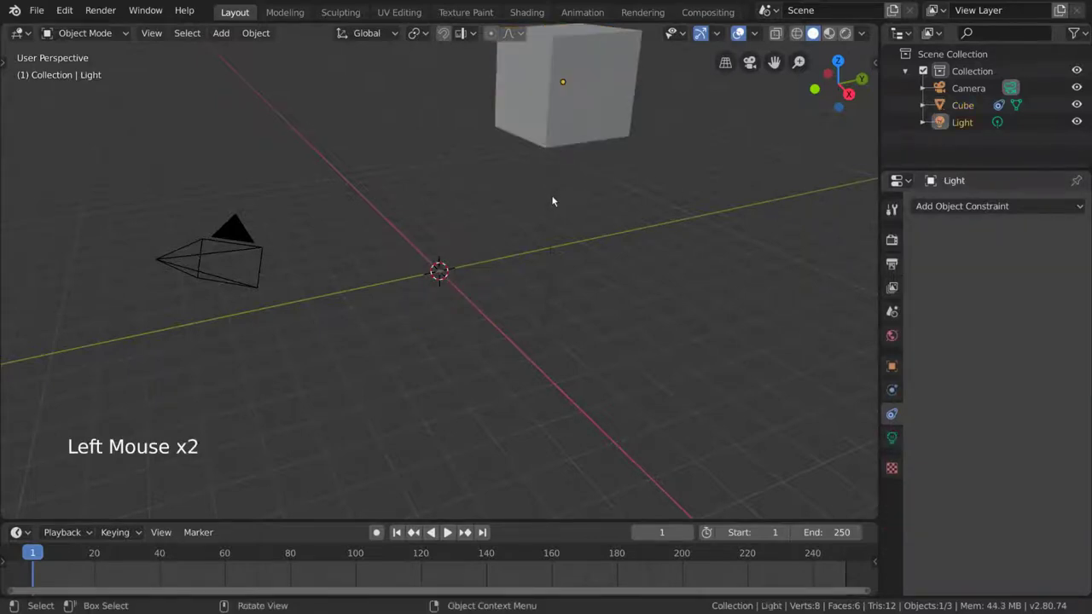
pyautogui.press('g')
pyautogui.rightClick(572, 212)
# Step: Add a second Copy Location constraint targeting the Camera to the cube and test it by trial-moving the camera
pyautogui.click(595, 139)
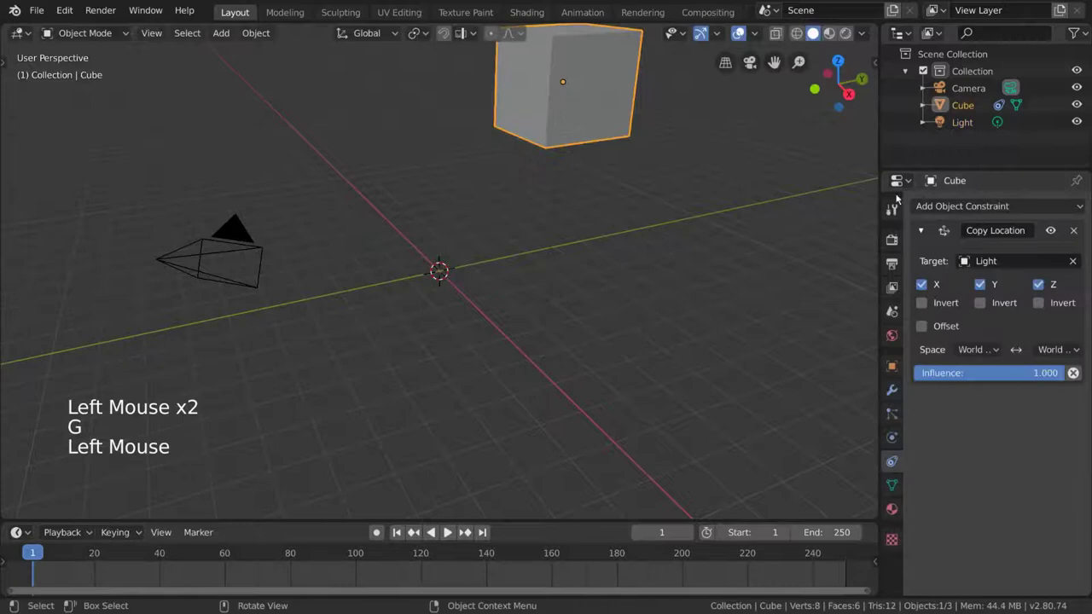
pyautogui.click(947, 205)
pyautogui.click(793, 244)
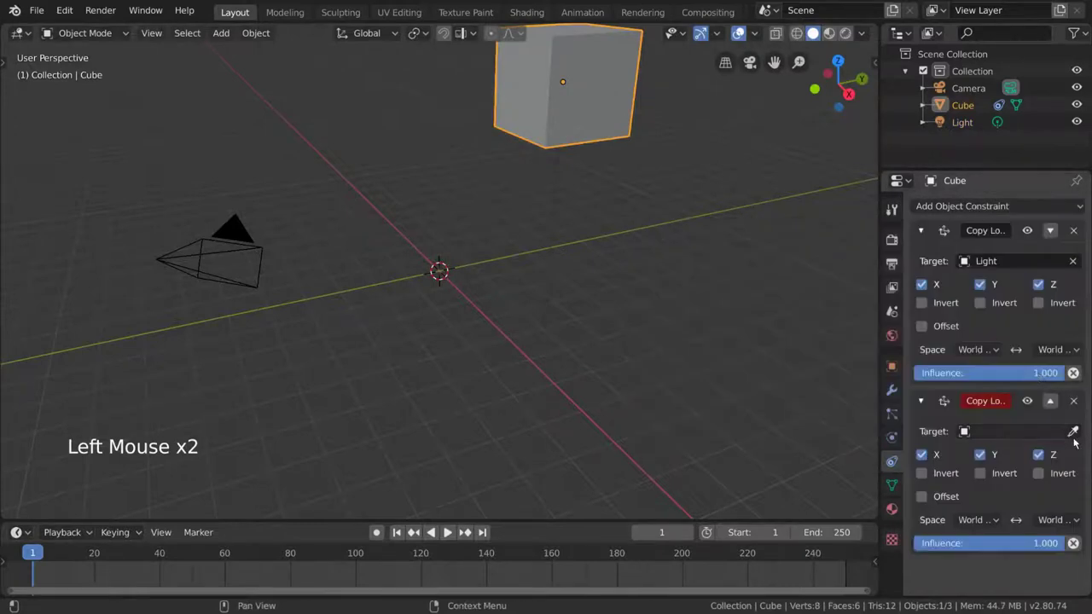
pyautogui.click(247, 238)
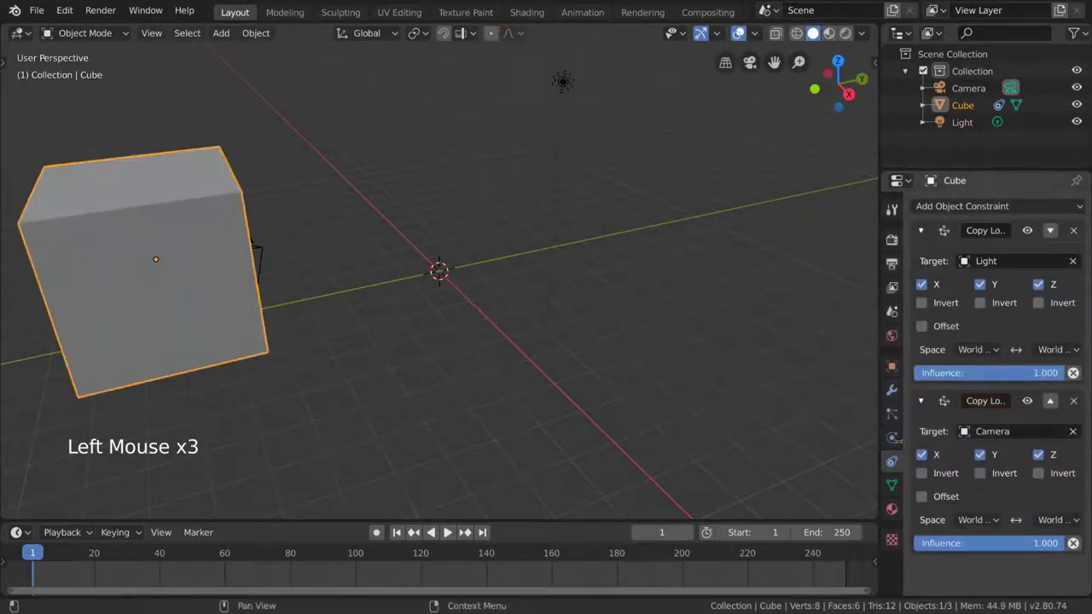
pyautogui.click(261, 253)
pyautogui.press('g')
pyautogui.rightClick(281, 272)
# Step: Set the influence of the cube's Camera constraint to 0.5 and test it by trial-moving the camera
pyautogui.click(233, 272)
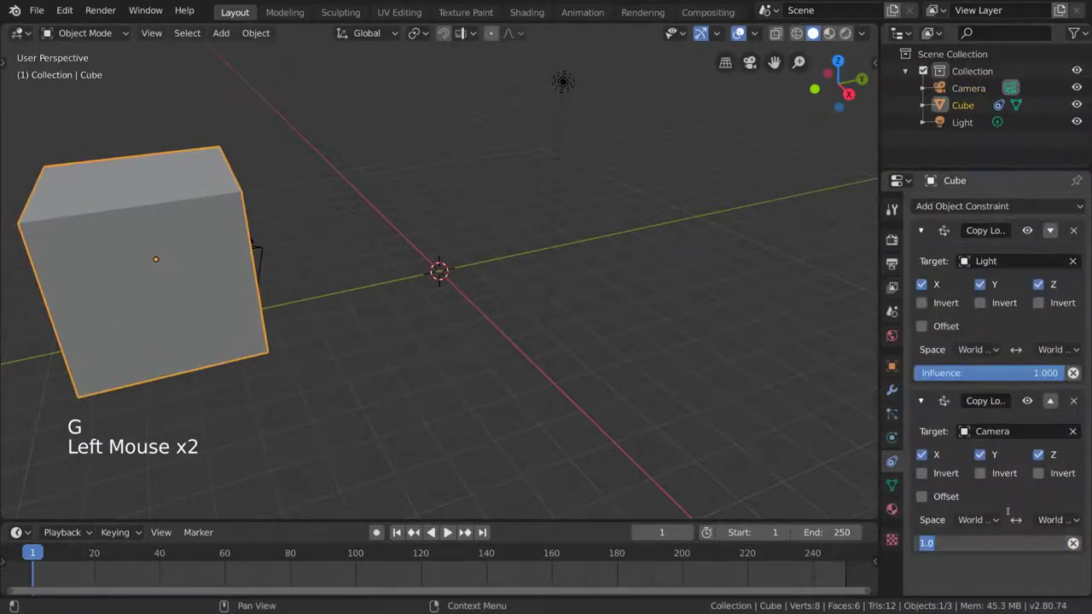
pyautogui.write('0.5')
pyautogui.press('Return')
pyautogui.click(263, 244)
pyautogui.press('g')
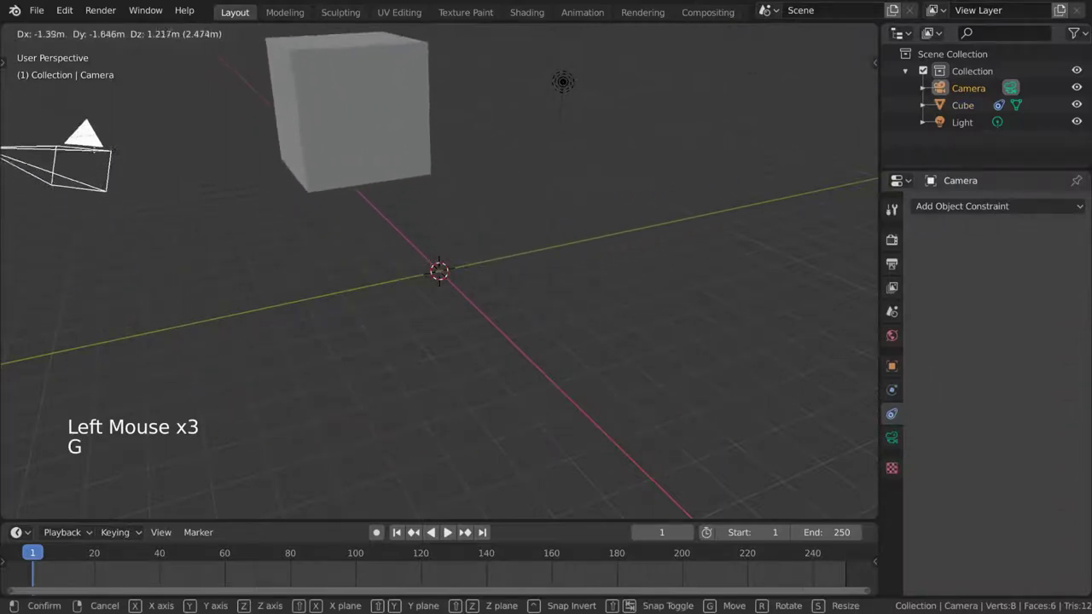
pyautogui.rightClick(479, 217)
# Step: Remove both Copy Location constraints from the cube
pyautogui.click(479, 217)
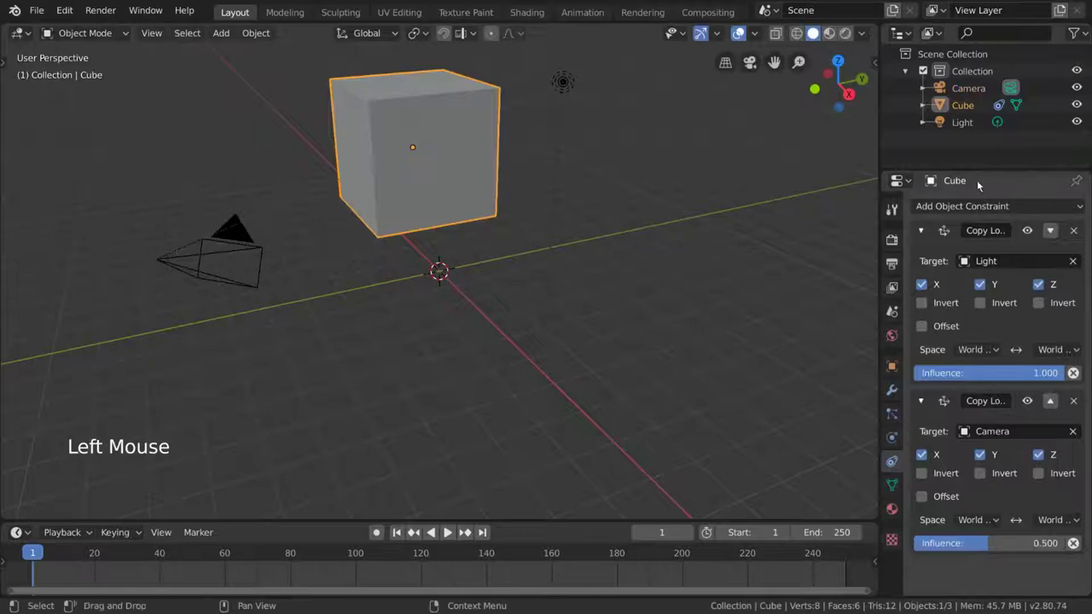
pyautogui.click(1073, 230)
pyautogui.click(1073, 230)
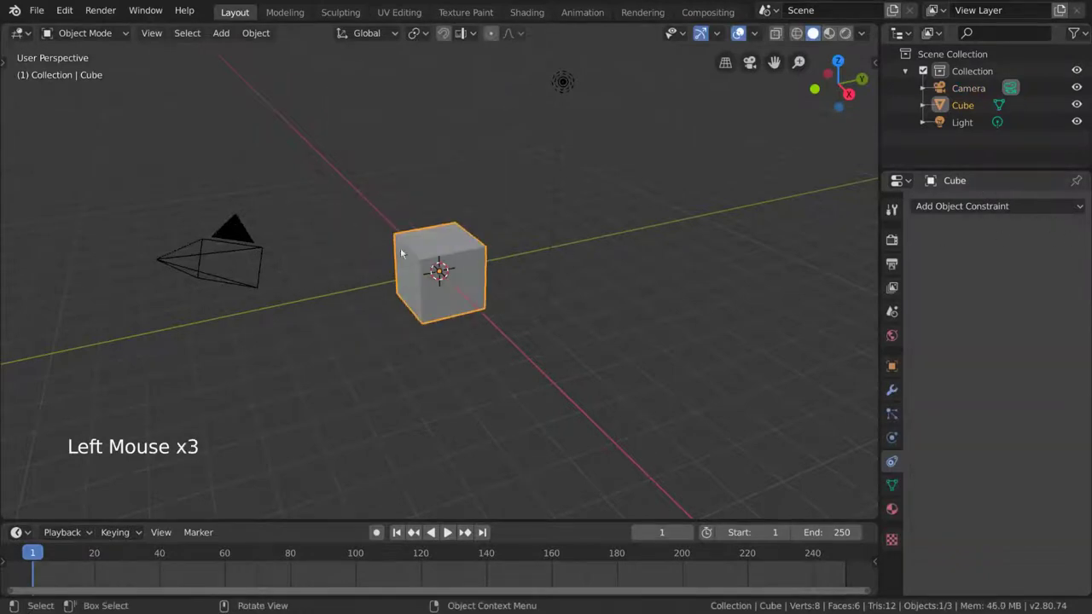
# Step: Add a Human (Meta-Rig) armature and scale it up to clearly larger than the cube
pyautogui.click(222, 34)
pyautogui.moveTo(244, 166)
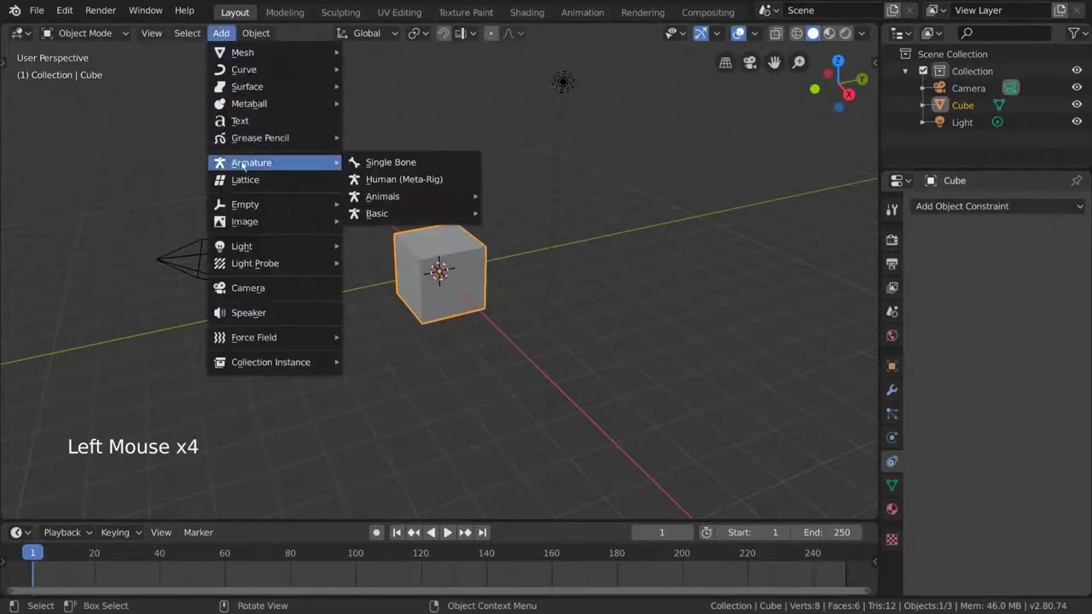
pyautogui.click(417, 181)
pyautogui.press('s')
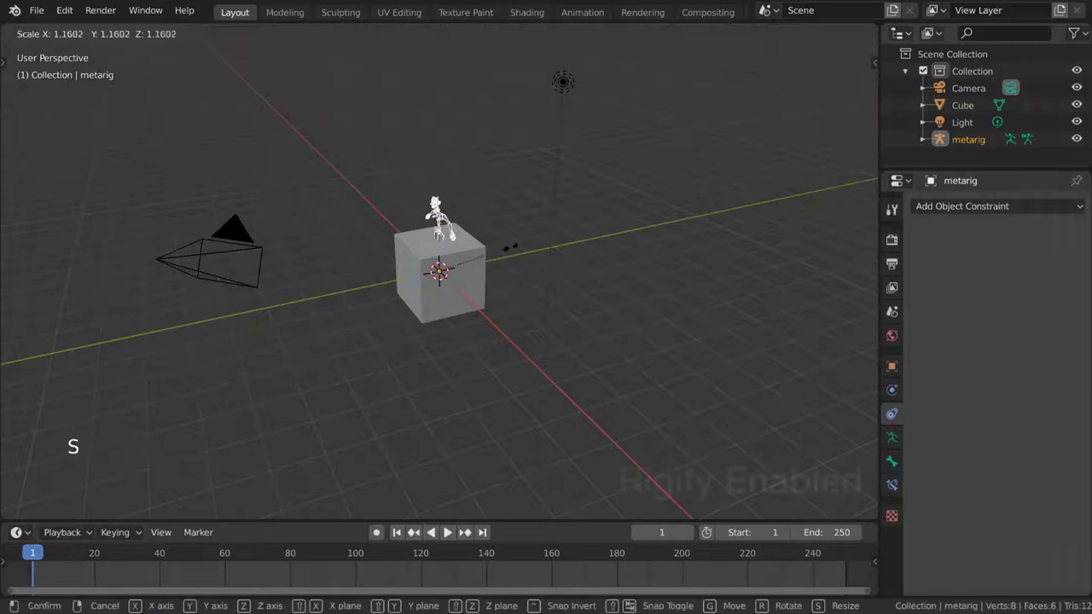
pyautogui.click(620, 219)
# Step: Rotate the metarig about Z to face the view and move it across the ground plane in front of the cube
pyautogui.press('r')
pyautogui.press('z')
pyautogui.click(499, 81)
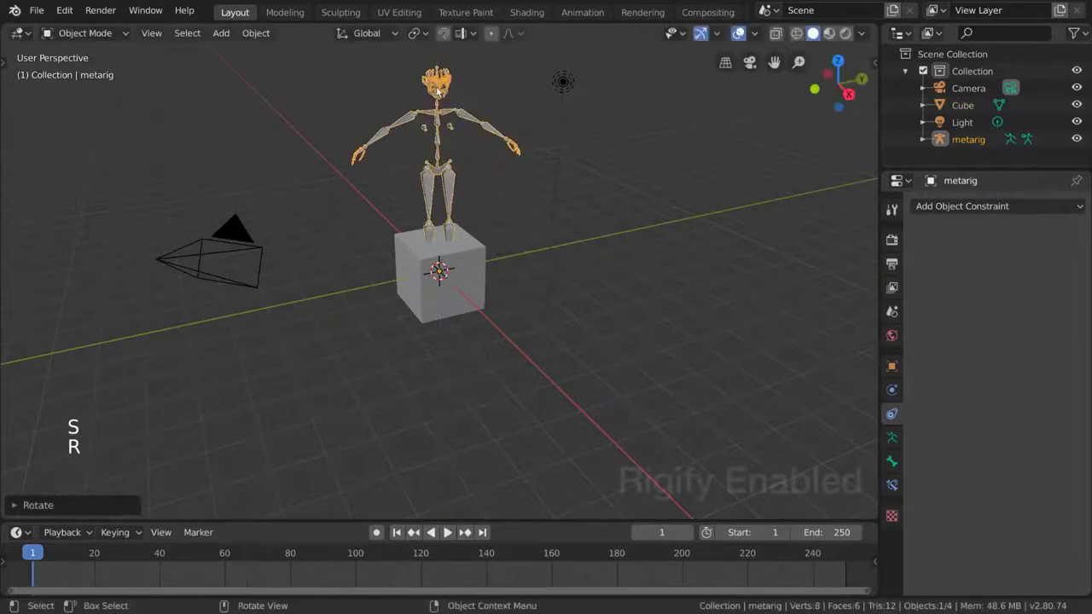
pyautogui.press('g')
pyautogui.hotkey('shift', 'z')
pyautogui.click(520, 349)
pyautogui.press('r')
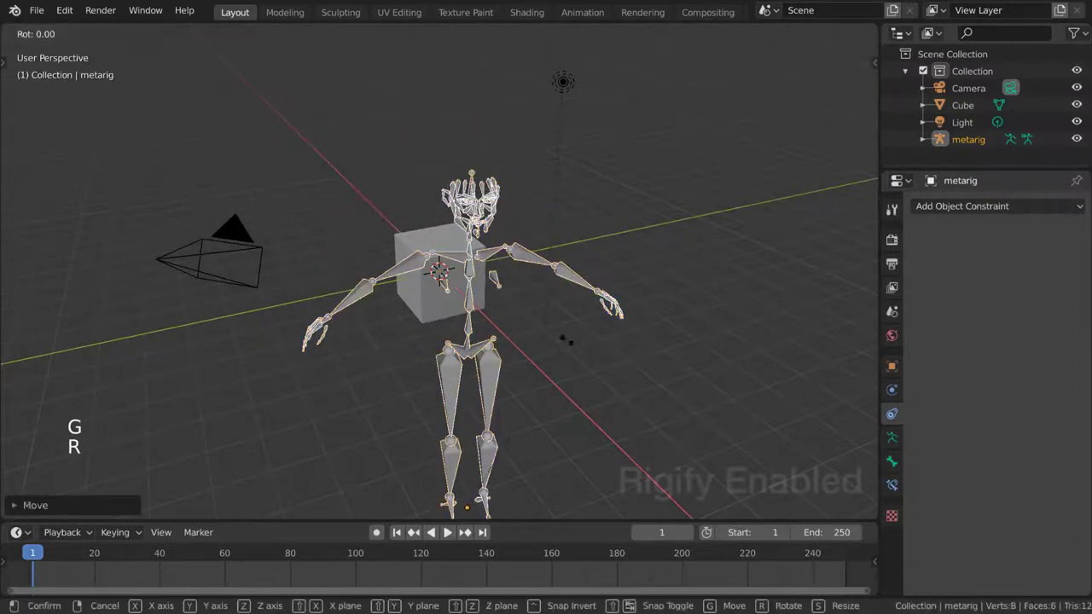
pyautogui.press('z')
pyautogui.click(580, 326)
# Step: Switch the metarig to Pose Mode and try rotating the left forearm, left upper arm and opposite arm bones
pyautogui.hotkey('ctrl', 'Tab')
pyautogui.click(588, 294)
pyautogui.press('r')
pyautogui.press('r')
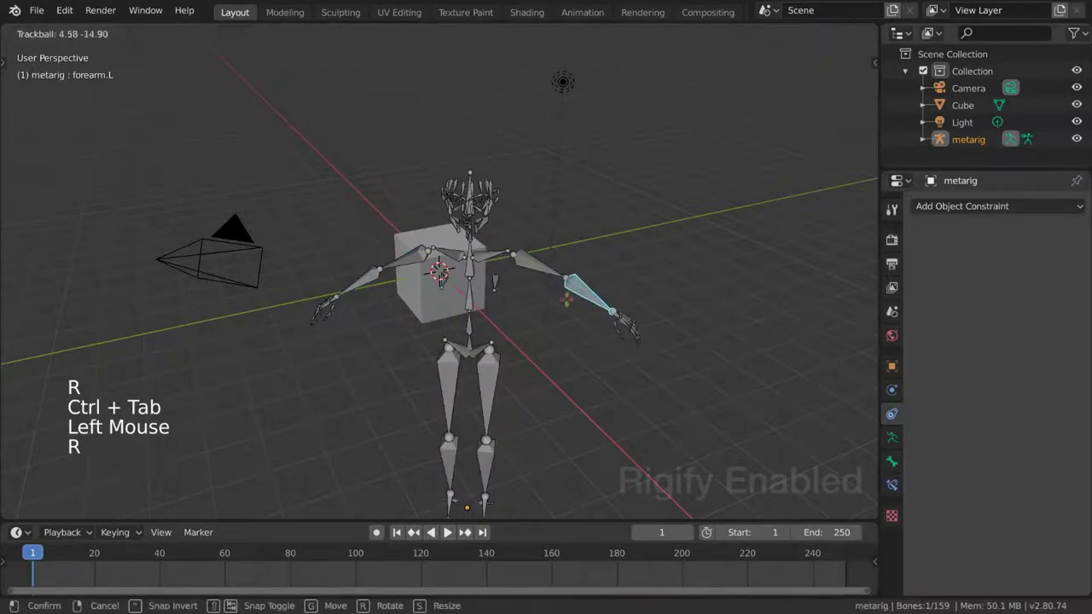
pyautogui.press('Escape')
pyautogui.click(550, 266)
pyautogui.press('r')
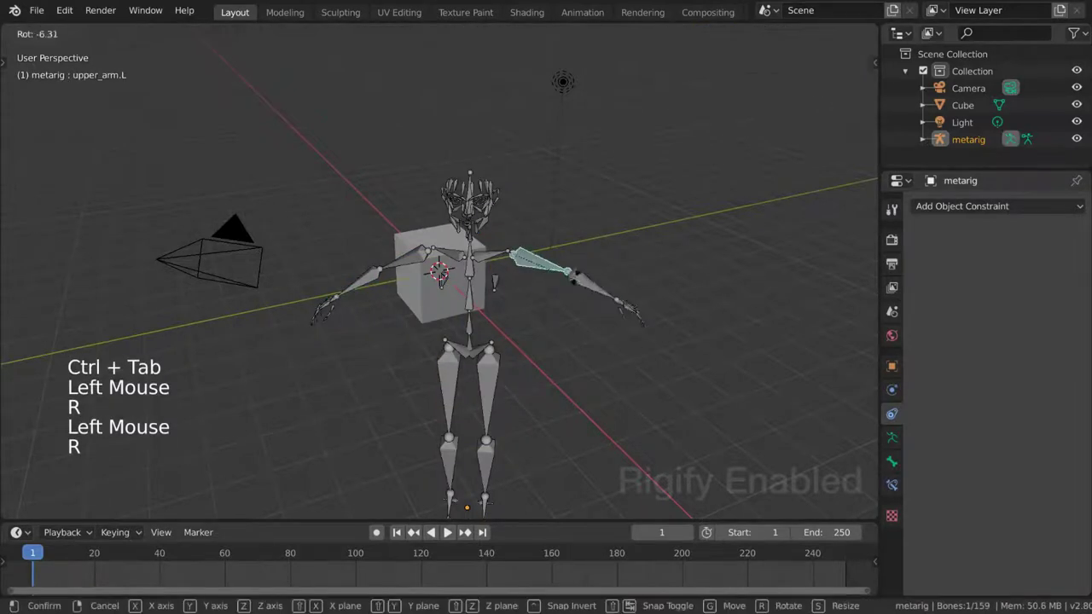
pyautogui.click(573, 261)
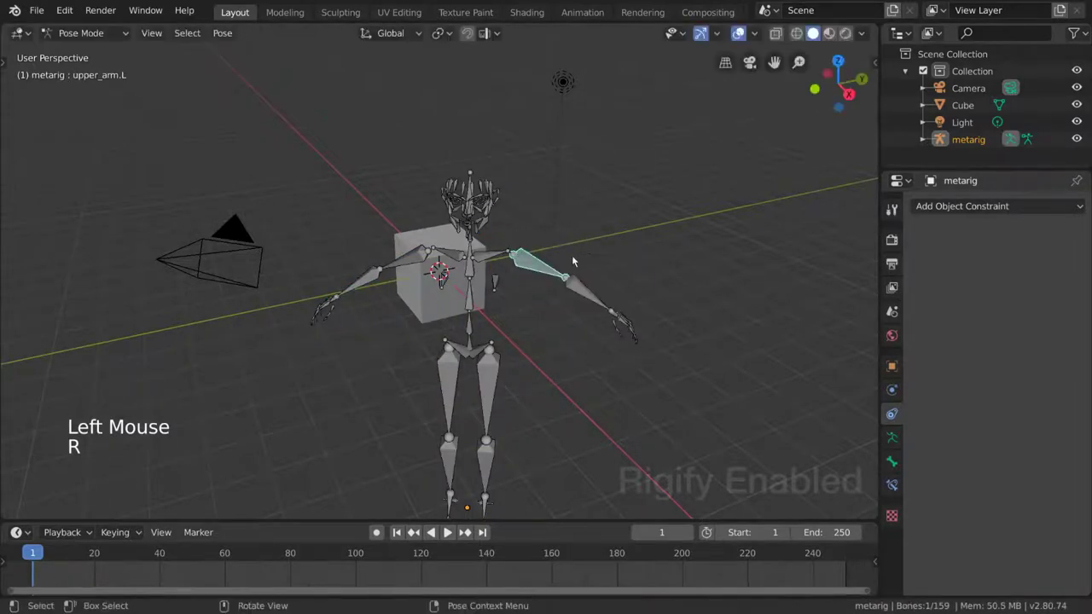
pyautogui.click(389, 271)
pyautogui.press('r')
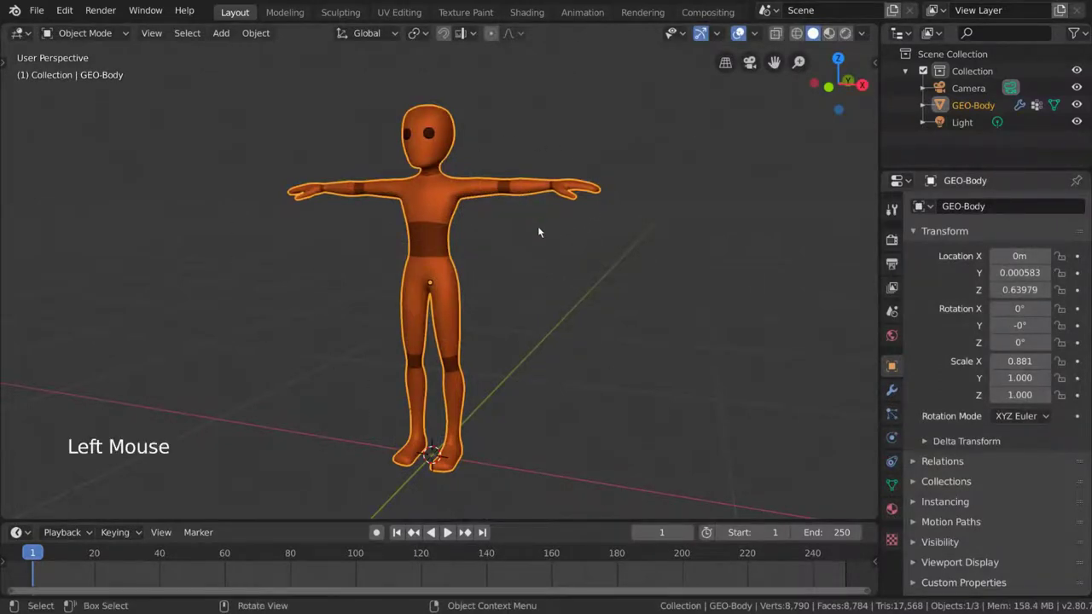
# Step: Try moving, rotating and scaling the whole body mesh in Object Mode
pyautogui.moveTo(538, 231)
pyautogui.mouseDown(button='middle')
pyautogui.moveTo(592, 235)
pyautogui.moveTo(555, 246)
pyautogui.moveTo(535, 229)
pyautogui.mouseUp(button='middle')
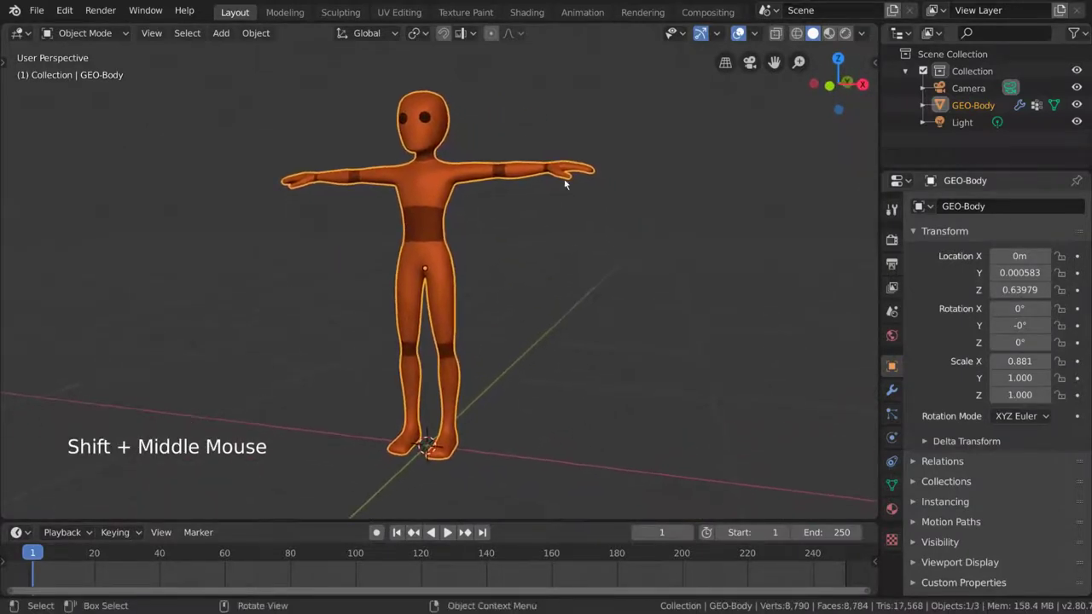
pyautogui.moveTo(567, 265); pyautogui.dragTo(605, 275, button='middle')
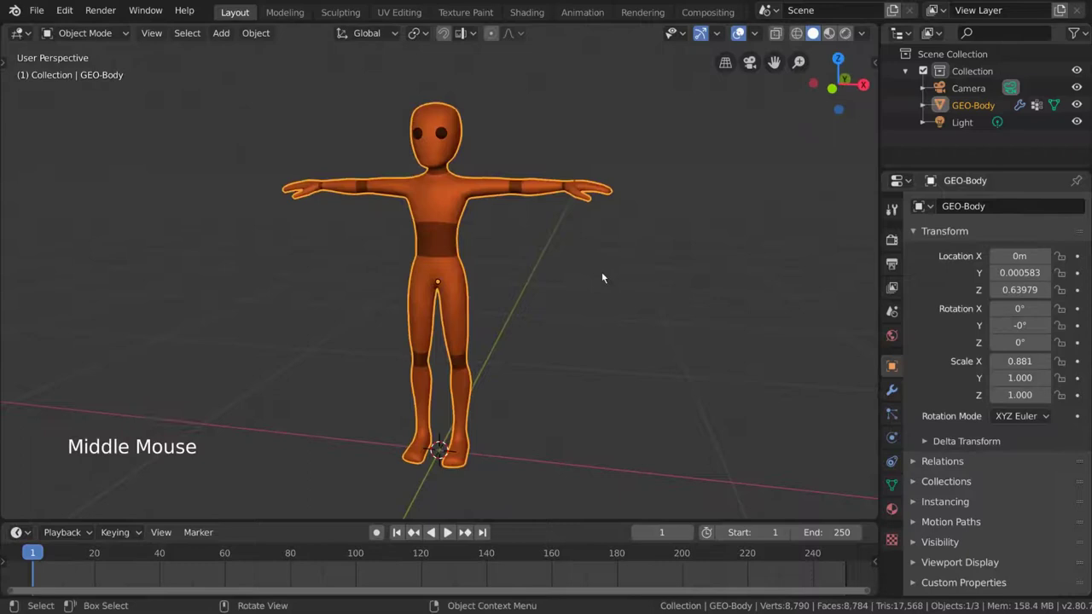
pyautogui.press('g')
pyautogui.rightClick(604, 251)
pyautogui.press('r')
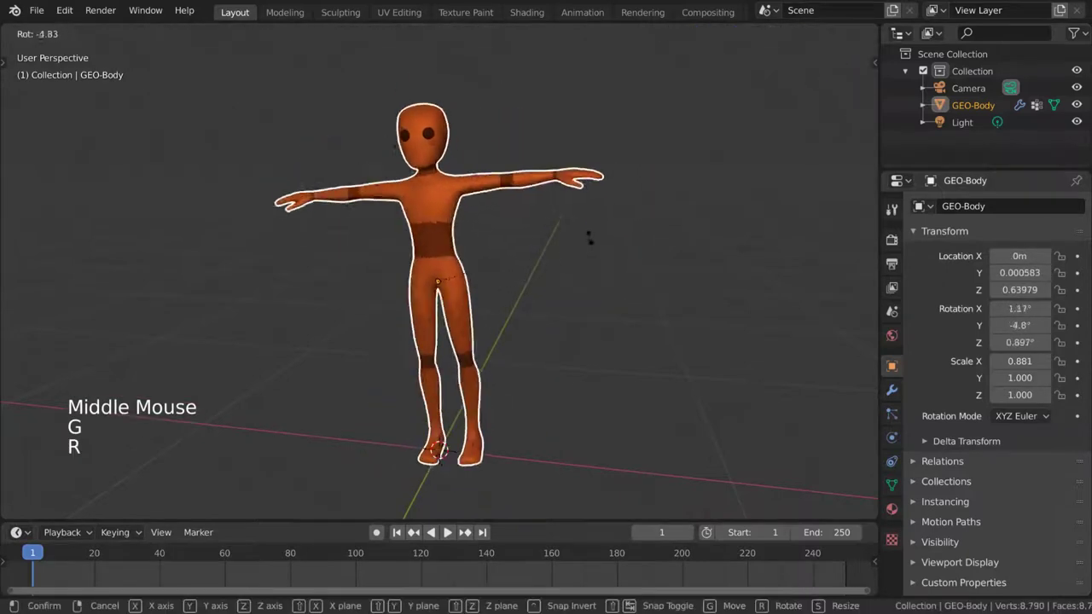
pyautogui.rightClick(588, 264)
pyautogui.press('s')
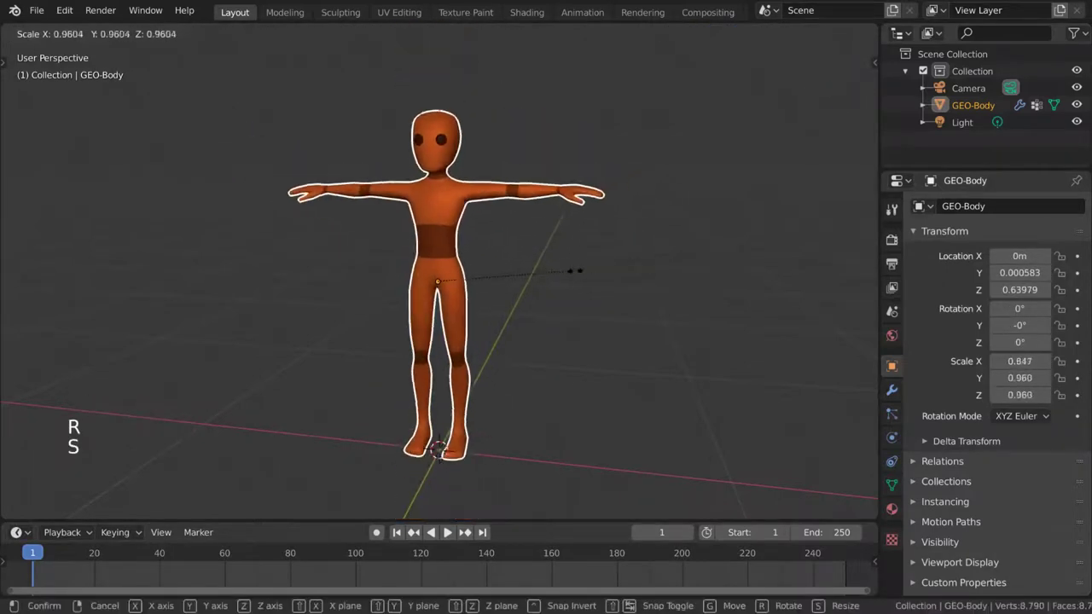
pyautogui.rightClick(565, 275)
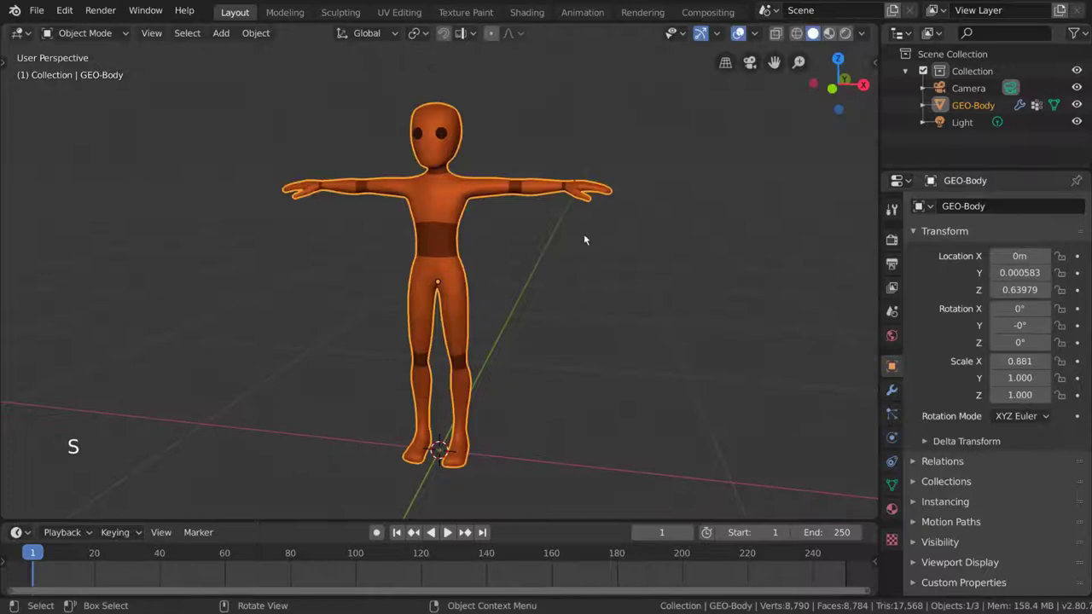
# Step: Add a single-bone armature and raise the bone's base along Z to the hips, at about 0.666 m
pyautogui.moveTo(577, 240); pyautogui.dragTo(533, 263, button='middle')
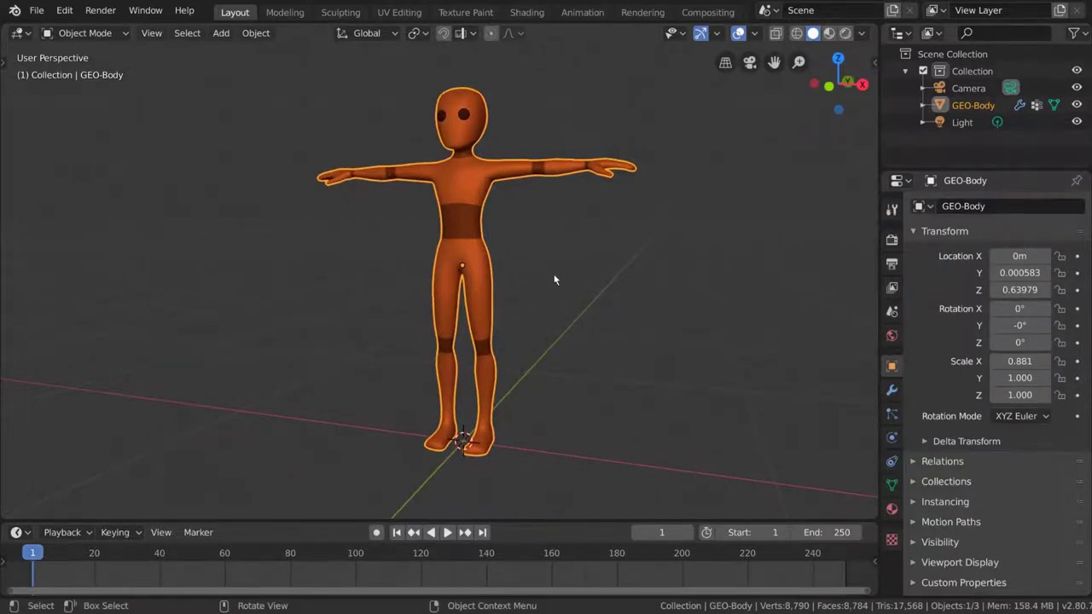
pyautogui.moveTo(554, 279); pyautogui.dragTo(656, 279, button='middle')
pyautogui.click(220, 33)
pyautogui.click(250, 169)
pyautogui.press('Tab')
pyautogui.moveTo(529, 282); pyautogui.dragTo(473, 281, button='middle')
pyautogui.doubleClick(450, 439)
pyautogui.press('g')
pyautogui.press('z')
pyautogui.click(471, 265)
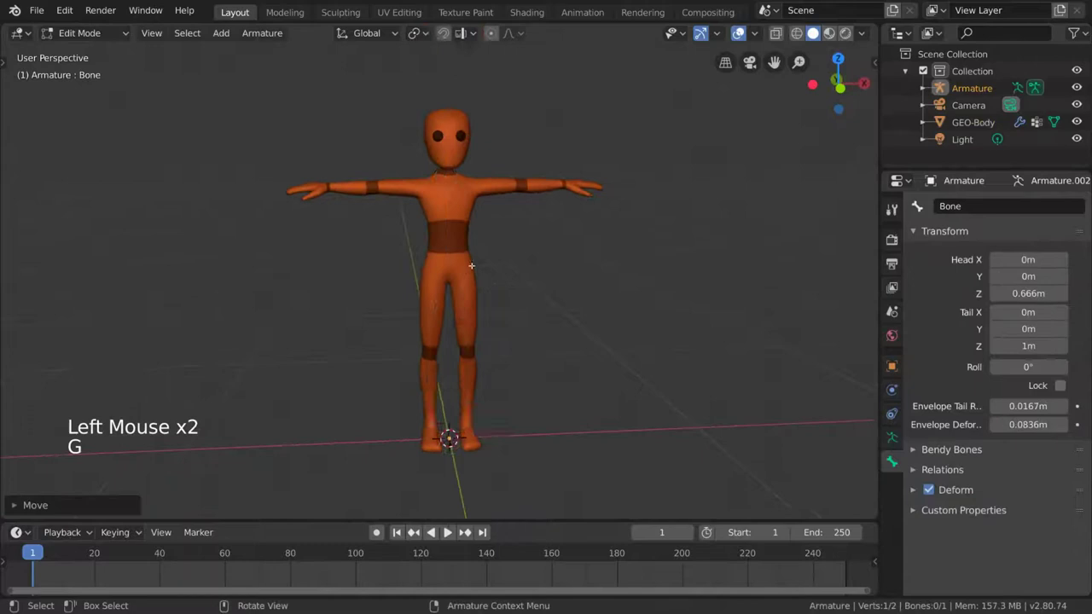
# Step: Switch to wireframe display and subdivide the bone twice to form a chain of four spine bones
pyautogui.press('z')
pyautogui.click(460, 195)
pyautogui.rightClick(465, 193)
pyautogui.click(465, 192)
pyautogui.rightClick(461, 224)
pyautogui.click(461, 224)
# Step: Duplicate the topmost spine bone along negative X and rotate the copy -90° about Y
pyautogui.click(454, 145)
pyautogui.hotkey('shift', 'd')
pyautogui.press('x')
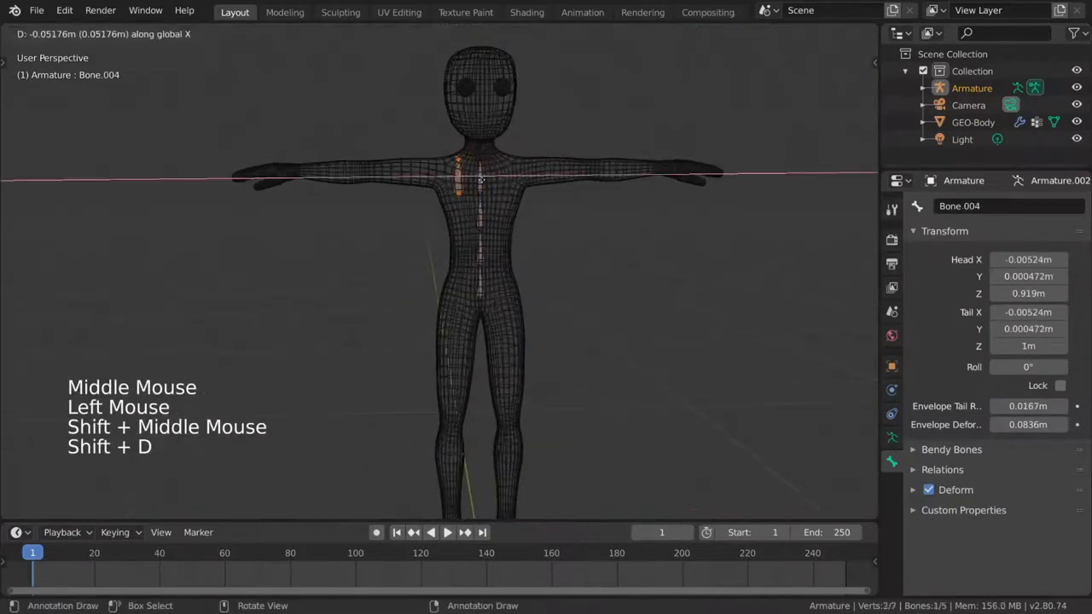
pyautogui.click(469, 180)
pyautogui.scroll(2, 452, 171)
pyautogui.click(446, 119)
pyautogui.press('r')
pyautogui.press('y')
pyautogui.press('-')
pyautogui.press('9')
pyautogui.press('0')
pyautogui.press('Return')
# Step: Move the duplicated bone along Z and X to the right shoulder, placing its head at about X -0.08 m, Z 0.978 m
pyautogui.press('g')
pyautogui.press('z')
pyautogui.click(493, 110)
pyautogui.keyDown('shift'); pyautogui.moveTo(493, 110); pyautogui.dragTo(508, 155, button='middle'); pyautogui.keyUp('shift')
pyautogui.press('g')
pyautogui.press('x')
pyautogui.click(474, 155)
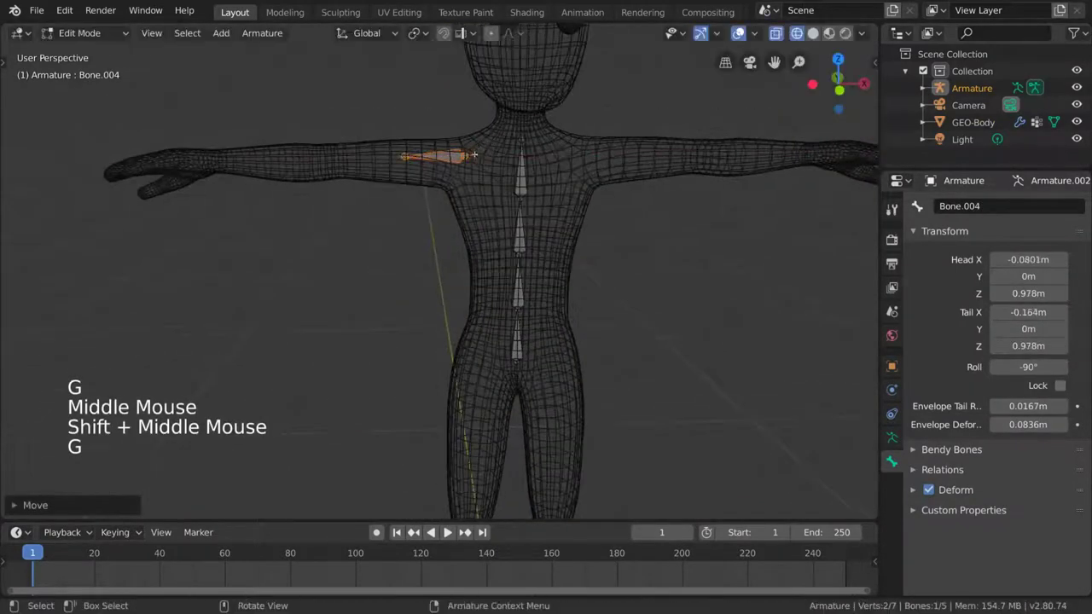
# Step: Stretch the upper arm bone's tip along X to the elbow, at about -0.264 m
pyautogui.click(405, 156)
pyautogui.press('g')
pyautogui.press('x')
pyautogui.click(331, 157)
# Step: Extrude a forearm bone from the elbow and a hand bone from the wrist, both along X
pyautogui.keyDown('shift'); pyautogui.moveTo(331, 156); pyautogui.dragTo(503, 205, button='middle'); pyautogui.keyUp('shift')
pyautogui.press('e')
pyautogui.press('x')
pyautogui.click(380, 207)
pyautogui.press('e')
pyautogui.press('x')
pyautogui.click(311, 207)
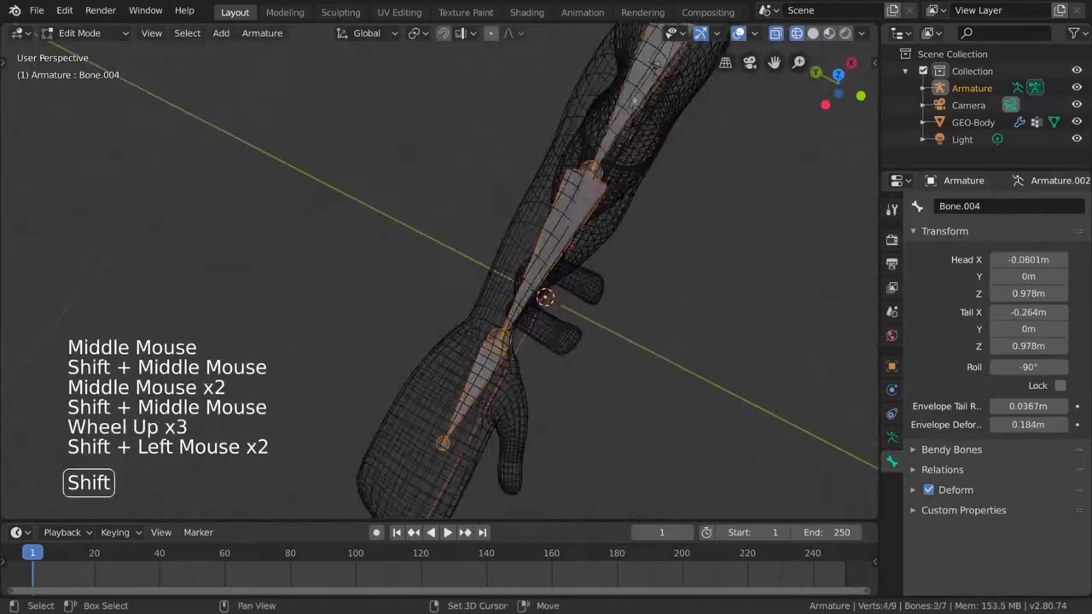
# Step: Move the arm bones along Y to about 0.0127 m so they run through the middle of the arm
pyautogui.keyDown('shift'); pyautogui.moveTo(634, 100); pyautogui.dragTo(554, 217, button='middle'); pyautogui.keyUp('shift')
pyautogui.press('g')
pyautogui.press('y')
pyautogui.click(539, 211)
pyautogui.click(452, 358)
pyautogui.keyDown('shift'); pyautogui.moveTo(452, 358); pyautogui.dragTo(426, 256, button='middle'); pyautogui.keyUp('shift')
pyautogui.moveTo(426, 256); pyautogui.dragTo(388, 207, button='middle')
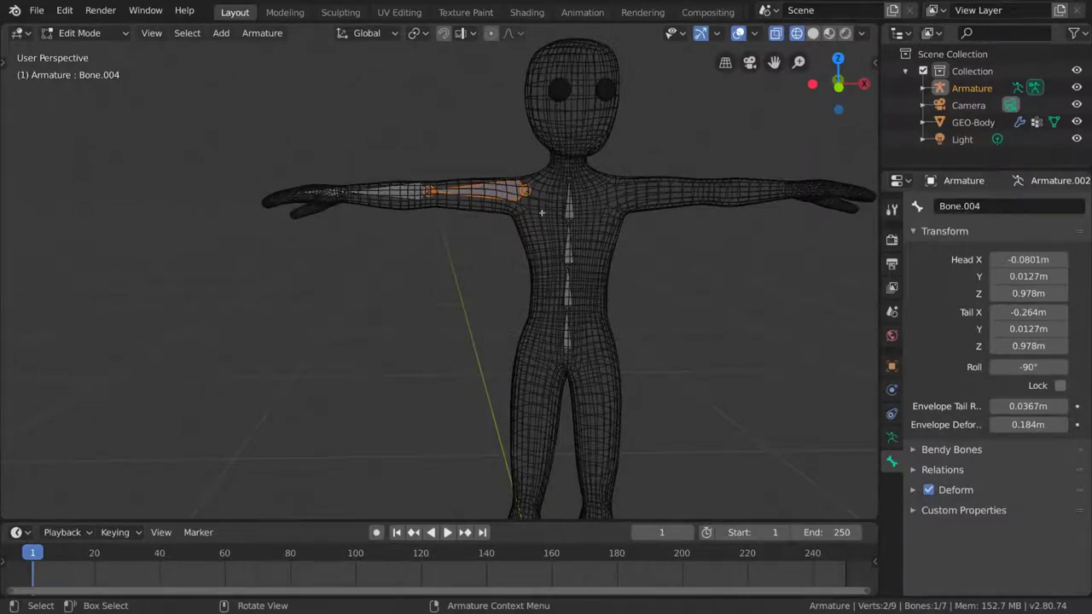
# Step: Return to Object Mode and parent the body mesh to the armature with automatic weights
pyautogui.click(126, 34)
pyautogui.click(94, 52)
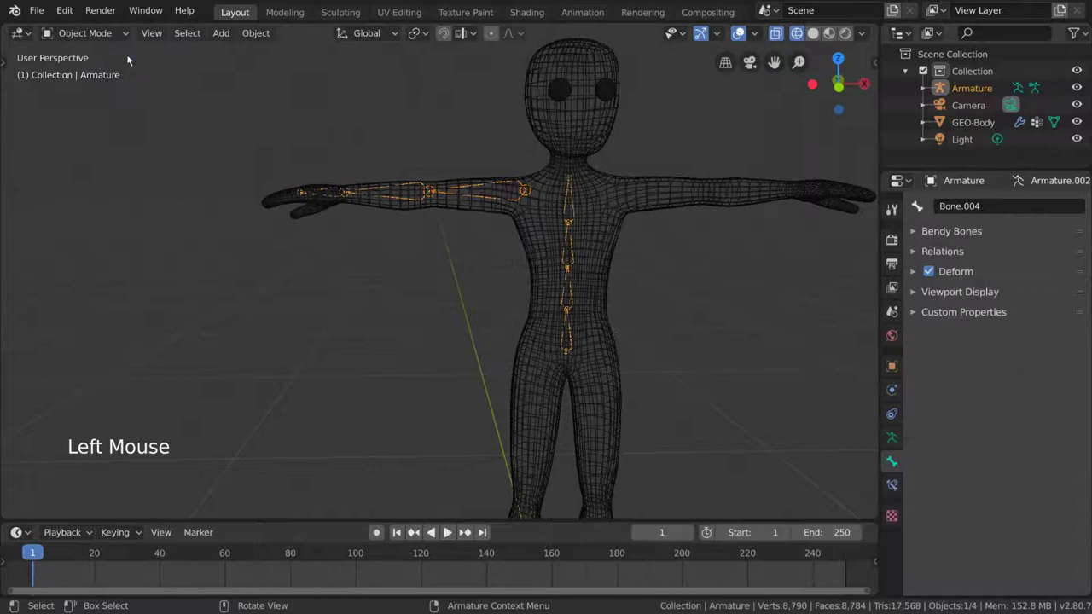
pyautogui.moveTo(573, 213)
pyautogui.mouseDown(button='middle')
pyautogui.moveTo(570, 235)
pyautogui.moveTo(556, 208)
pyautogui.mouseUp(button='middle')
pyautogui.click(554, 205)
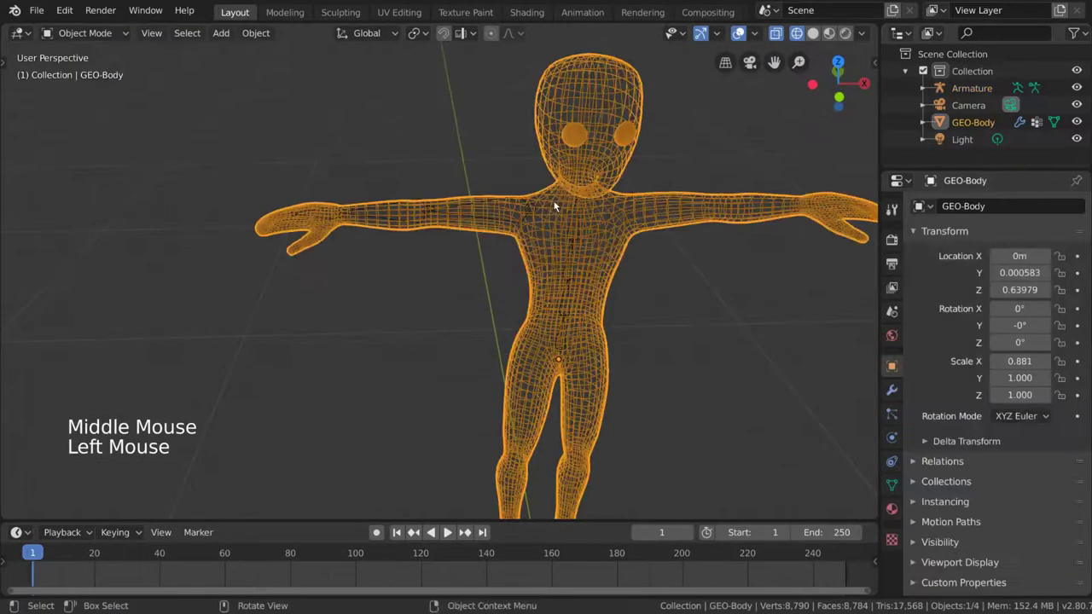
pyautogui.keyDown('shift'); pyautogui.click(519, 202); pyautogui.keyUp('shift')
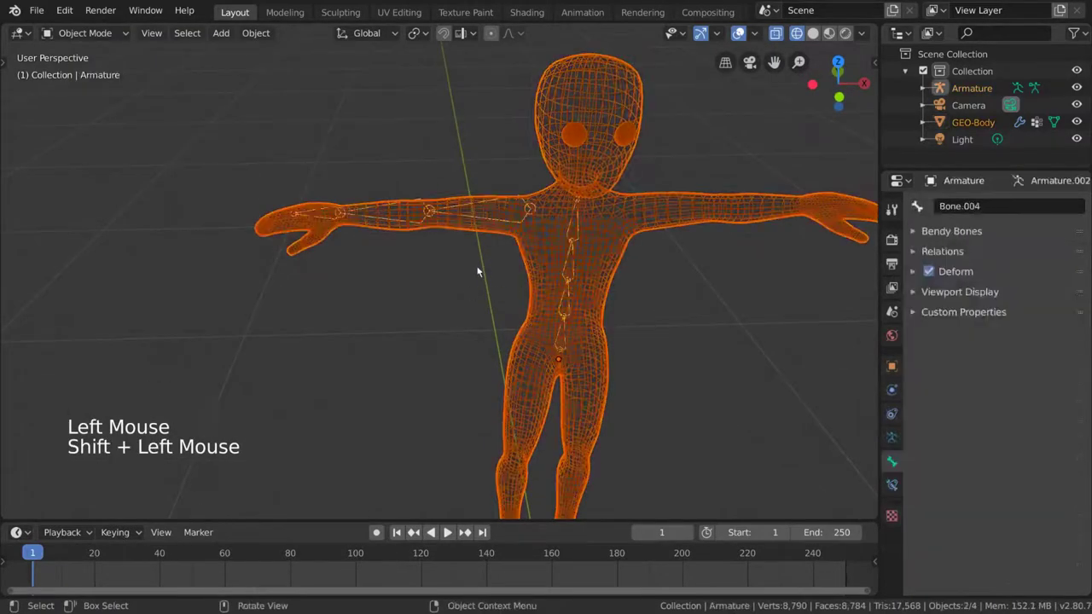
pyautogui.hotkey('ctrl', 'p')
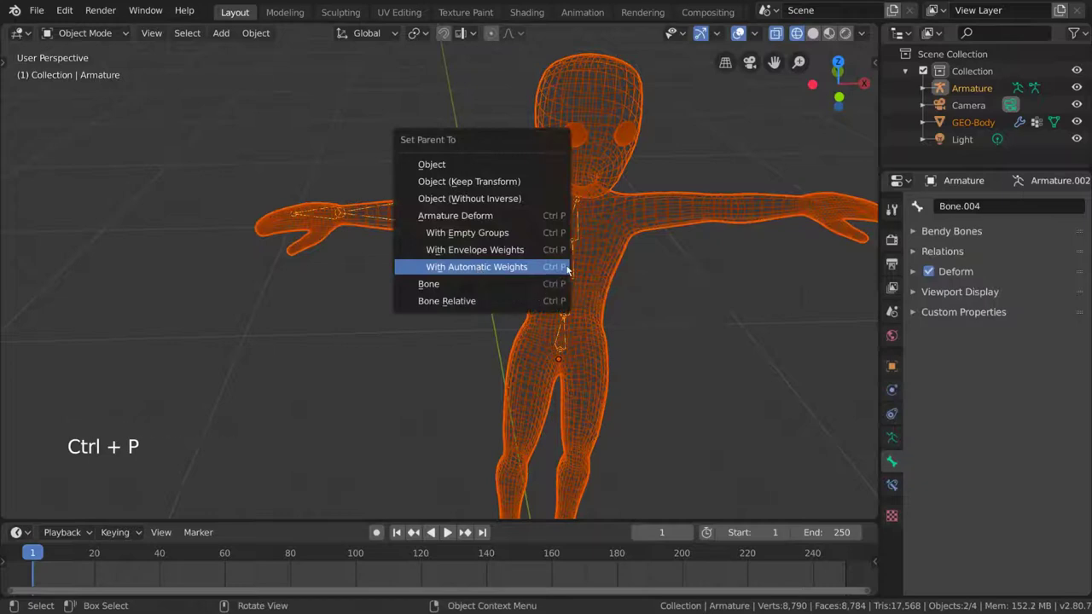
pyautogui.click(512, 267)
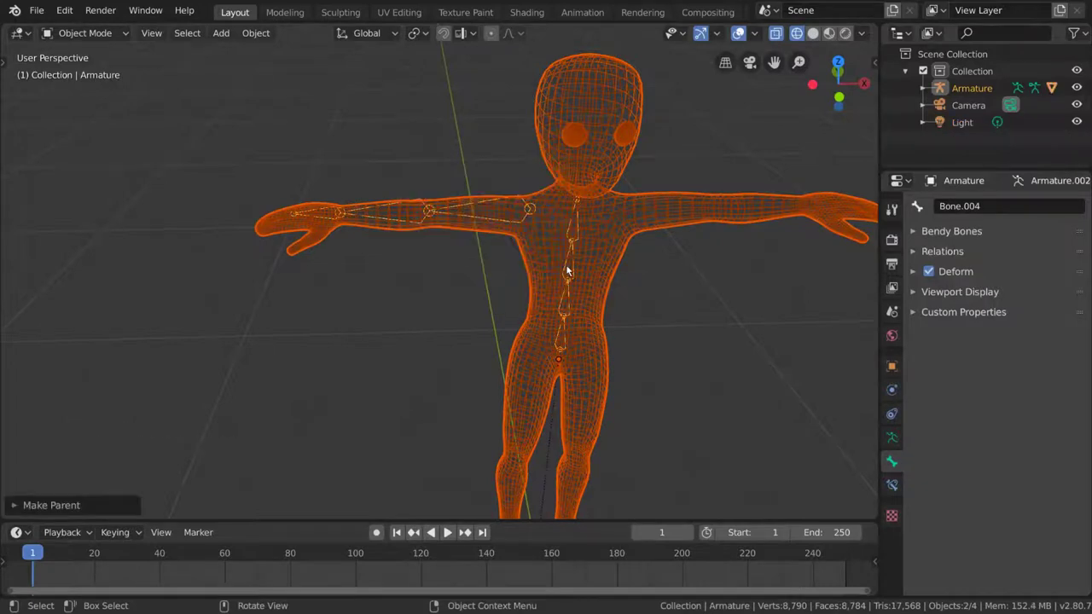
# Step: Select only the armature, switch to solid shading and try rotating it as a whole object
pyautogui.click(424, 217)
pyautogui.click(429, 213)
pyautogui.moveTo(468, 226); pyautogui.dragTo(512, 217, button='middle')
pyautogui.press('z')
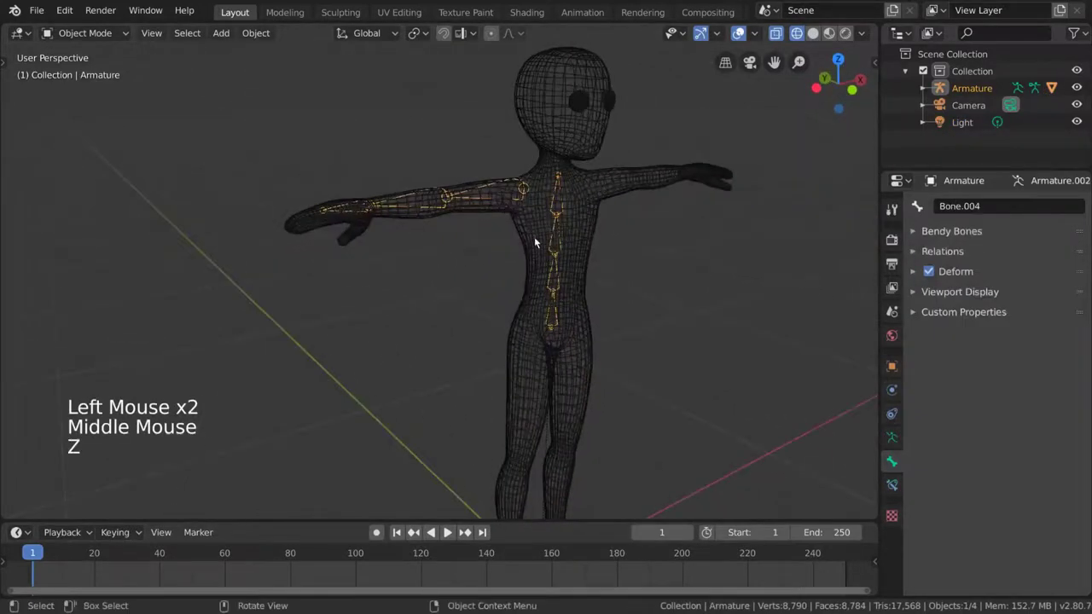
pyautogui.press('z')
pyautogui.moveTo(625, 237); pyautogui.dragTo(638, 248, button='middle')
pyautogui.press('r')
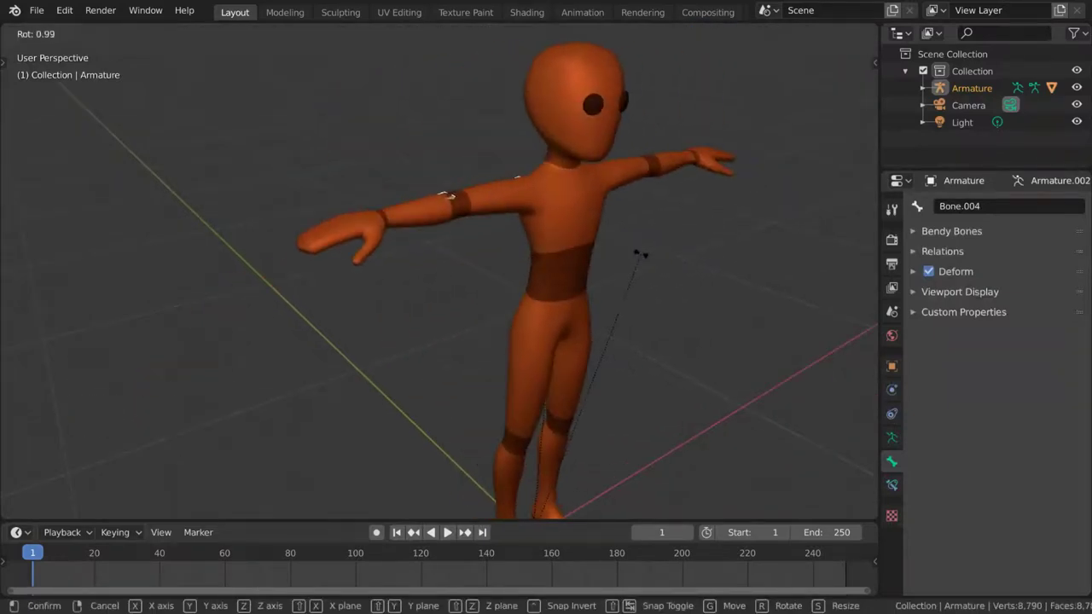
pyautogui.rightClick(640, 254)
pyautogui.moveTo(641, 254); pyautogui.dragTo(582, 291, button='middle')
pyautogui.scroll(-1, 580, 250)
pyautogui.press('r')
pyautogui.rightClick(667, 304)
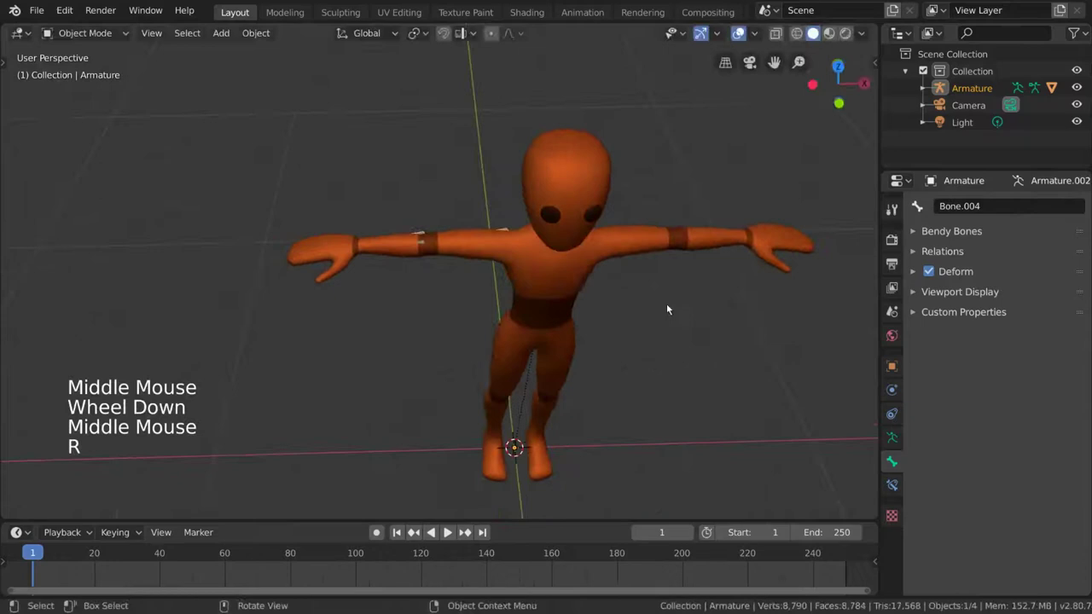
# Step: Put the armature in Pose Mode with wireframe display and rotate the right forearm bone about Z
pyautogui.moveTo(667, 309); pyautogui.dragTo(664, 269, button='middle')
pyautogui.click(102, 34)
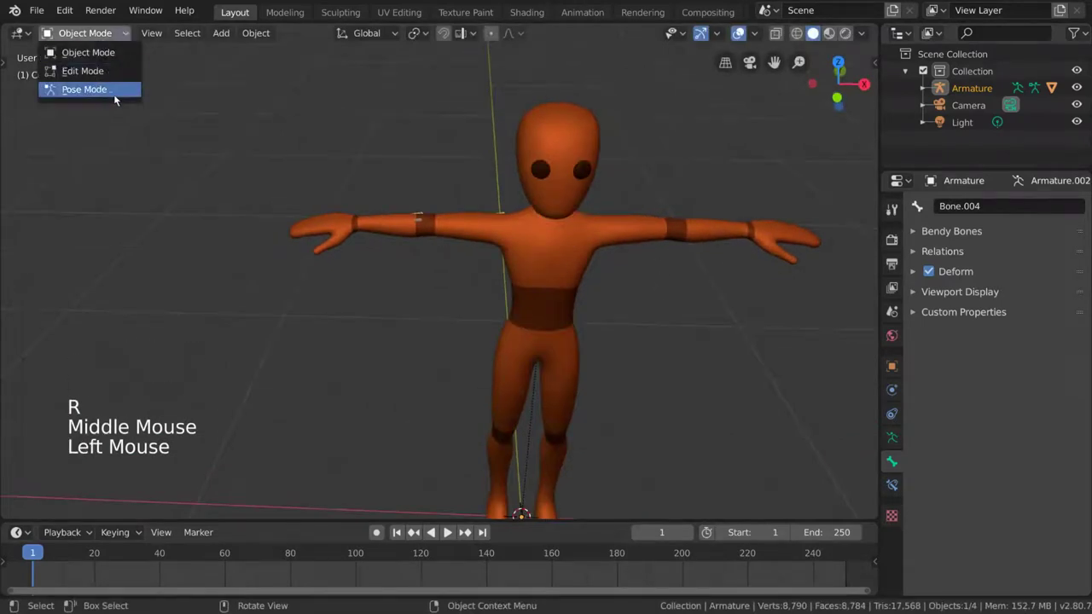
pyautogui.click(85, 90)
pyautogui.scroll(2, 573, 317)
pyautogui.press('z')
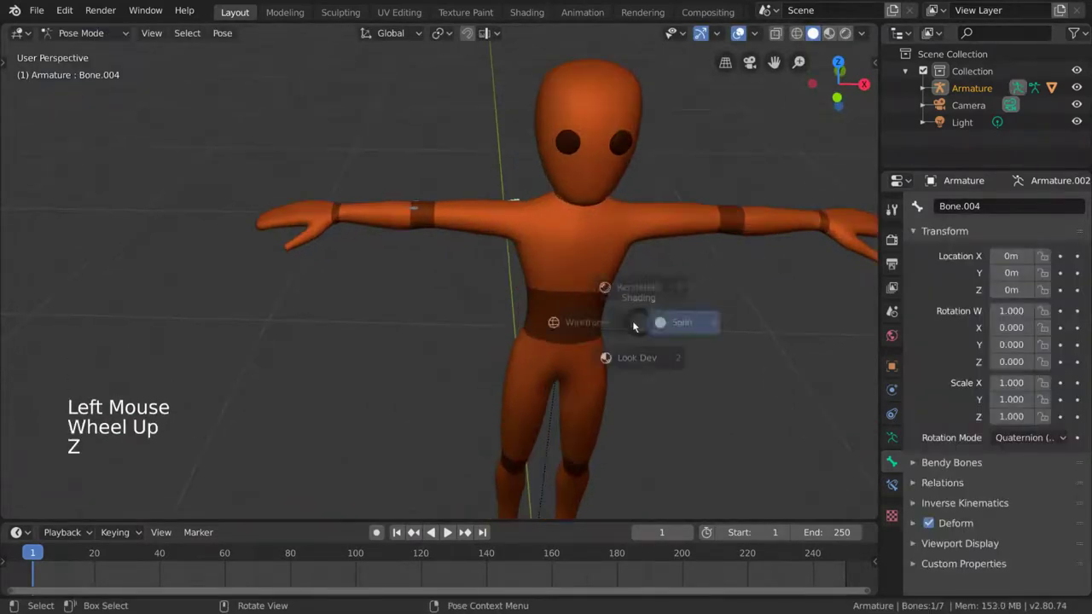
pyautogui.moveTo(558, 324); pyautogui.dragTo(493, 230, button='middle')
pyautogui.scroll(-2, 493, 230)
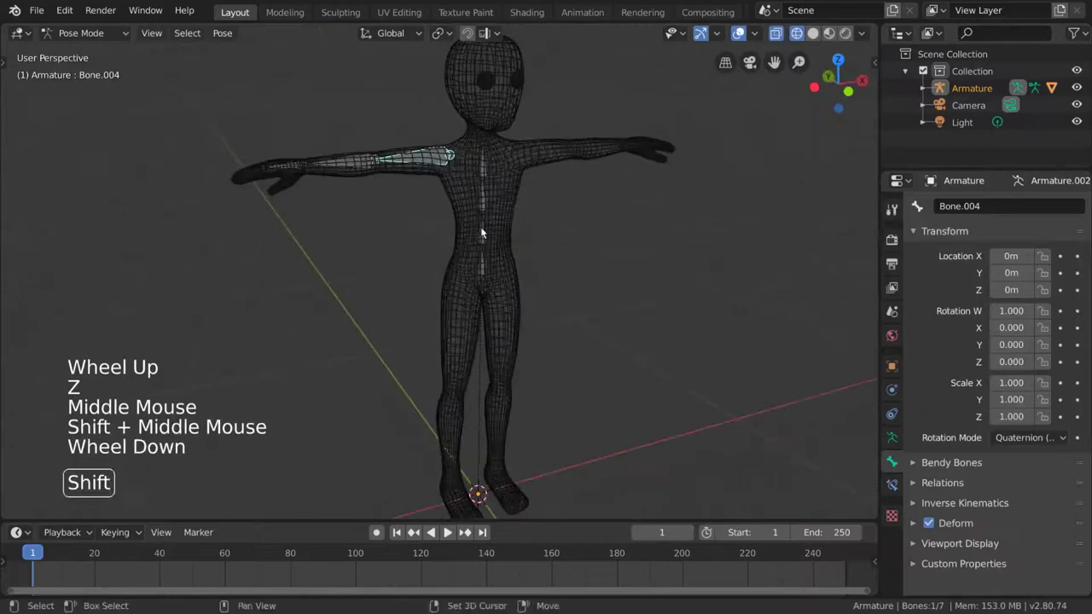
pyautogui.keyDown('shift'); pyautogui.moveTo(404, 205); pyautogui.dragTo(545, 293, button='middle'); pyautogui.keyUp('shift')
pyautogui.click(377, 189)
pyautogui.press('r')
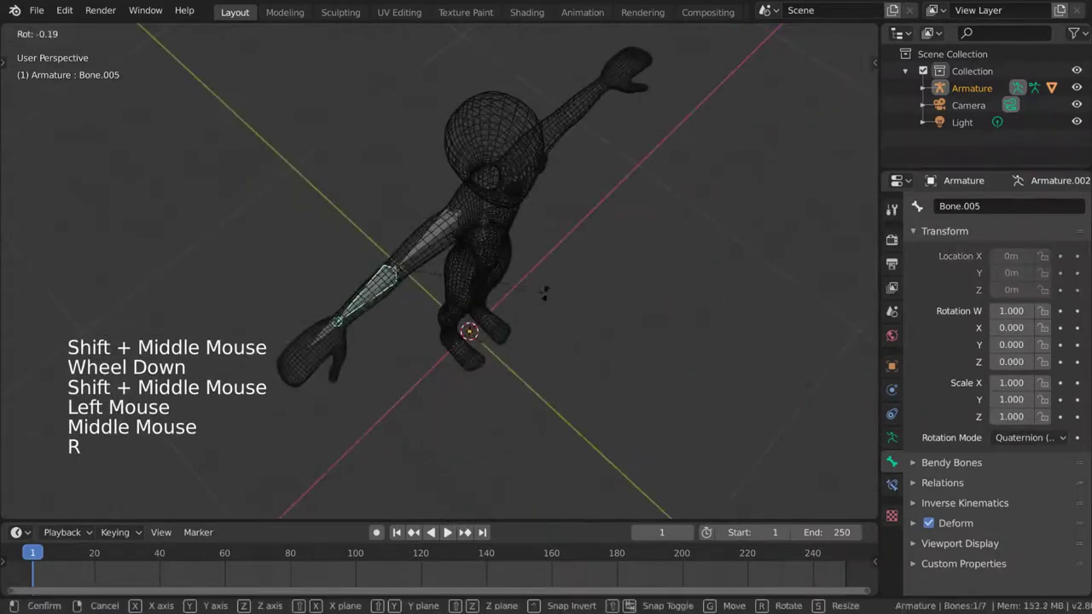
pyautogui.press('z')
pyautogui.click(463, 176)
# Step: Rotate the right hand bone freely with trackball rotation and scale it up
pyautogui.moveTo(427, 332); pyautogui.dragTo(501, 278, button='middle')
pyautogui.click(386, 310)
pyautogui.press('r')
pyautogui.press('r')
pyautogui.click(501, 278)
pyautogui.press('s')
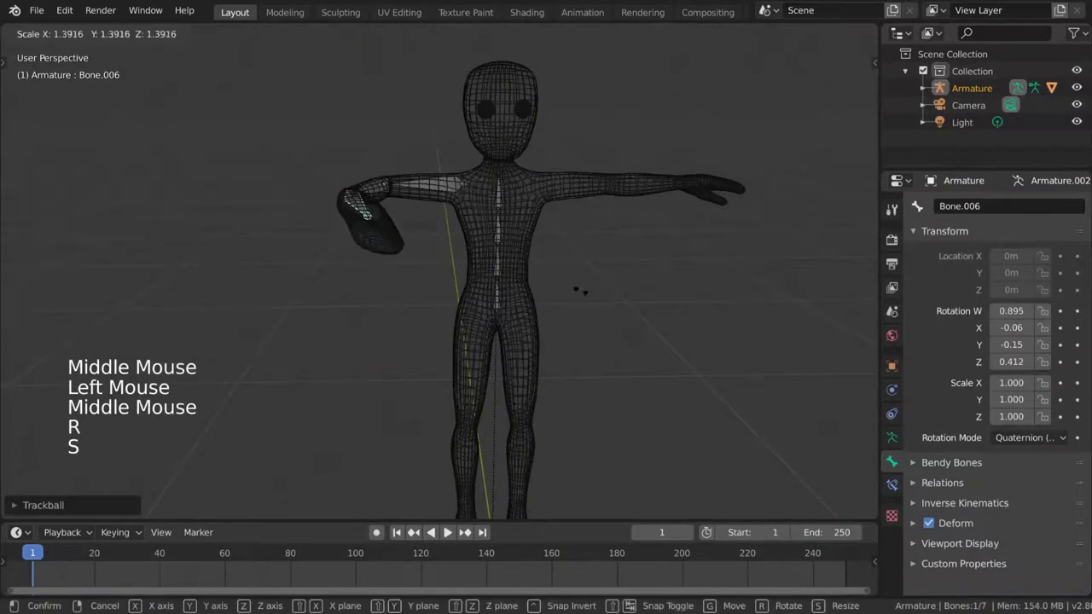
pyautogui.click(624, 295)
# Step: Rotate the right upper arm bone downward and shift it slightly out of the shoulder
pyautogui.moveTo(602, 290); pyautogui.dragTo(515, 295, button='middle')
pyautogui.click(434, 188)
pyautogui.moveTo(460, 195); pyautogui.dragTo(565, 221, button='middle')
pyautogui.press('r')
pyautogui.click(580, 150)
pyautogui.press('r')
pyautogui.press('r')
pyautogui.click(565, 197)
pyautogui.press('g')
pyautogui.press('Return')
pyautogui.scroll(-1, 571, 203)
pyautogui.scroll(1, 565, 221)
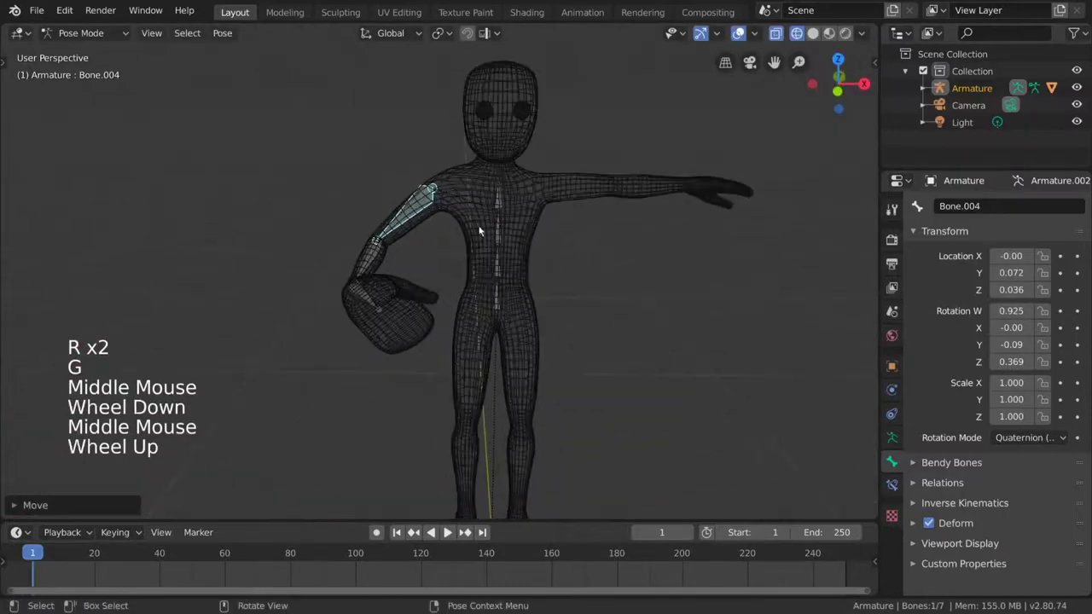
# Step: Leave Pose Mode, select the body mesh and enter Weight Paint mode with solid shading
pyautogui.click(454, 214)
pyautogui.keyDown('shift'); pyautogui.moveTo(455, 214); pyautogui.dragTo(454, 248, button='middle'); pyautogui.keyUp('shift')
pyautogui.scroll(2, 460, 255)
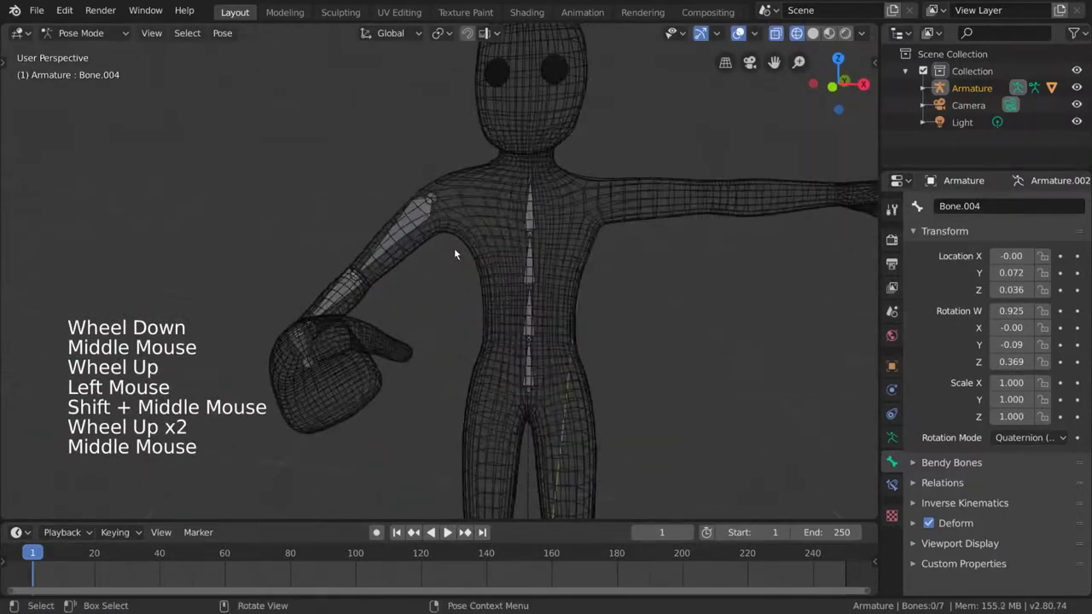
pyautogui.click(86, 34)
pyautogui.click(85, 47)
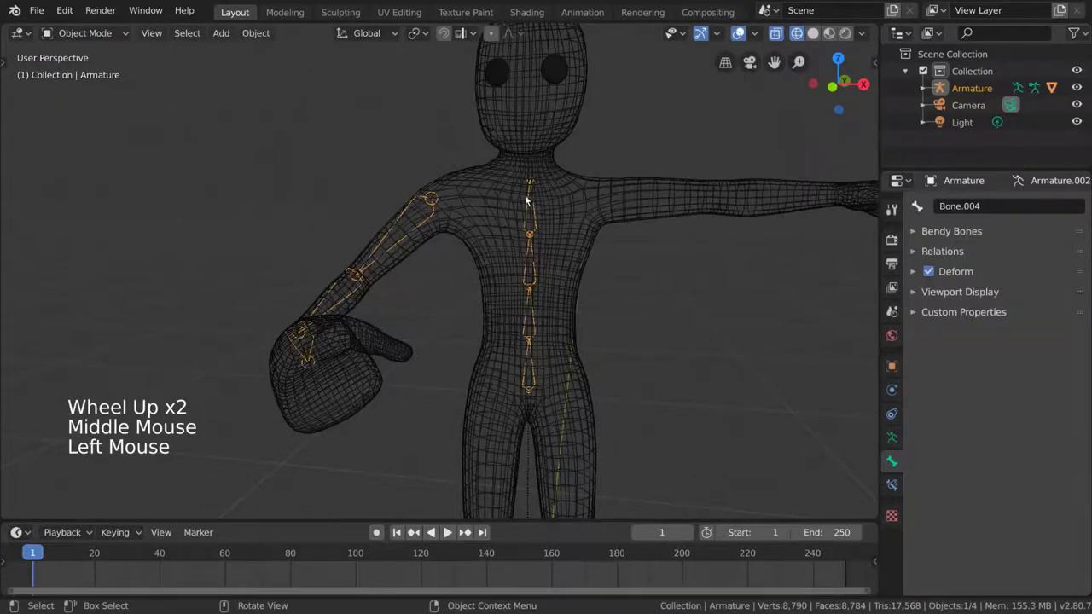
pyautogui.click(469, 198)
pyautogui.moveTo(117, 33); pyautogui.dragTo(111, 124)
pyautogui.press('z')
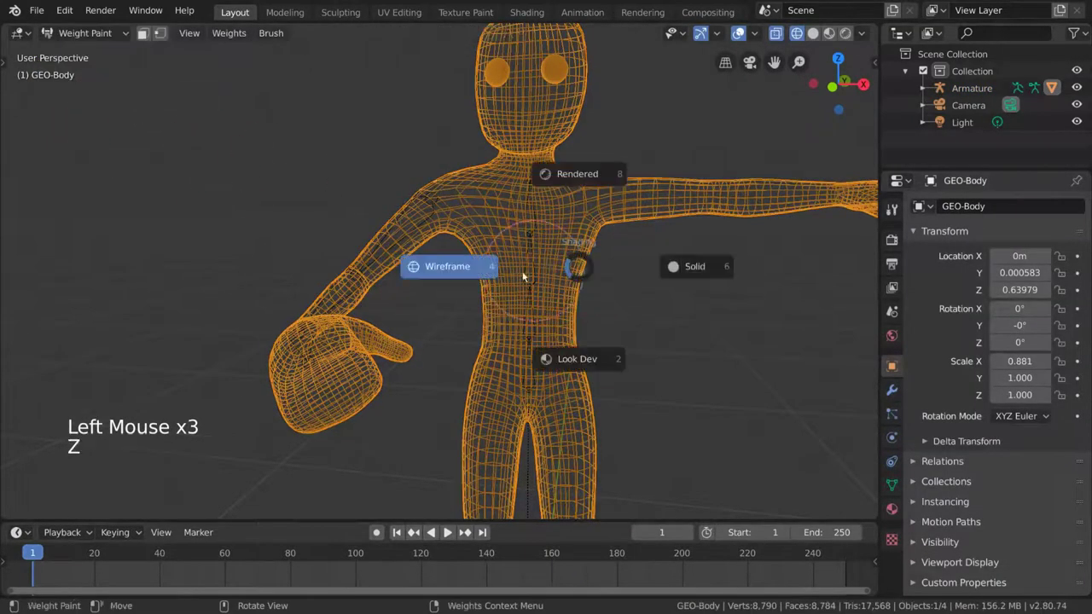
# Step: Try painting weights over the right hand and undo the stroke
pyautogui.moveTo(648, 260)
pyautogui.mouseDown(button='middle')
pyautogui.moveTo(629, 256)
pyautogui.moveTo(362, 388)
pyautogui.mouseUp(button='middle')
pyautogui.click(359, 391)
pyautogui.moveTo(359, 390); pyautogui.dragTo(398, 472)
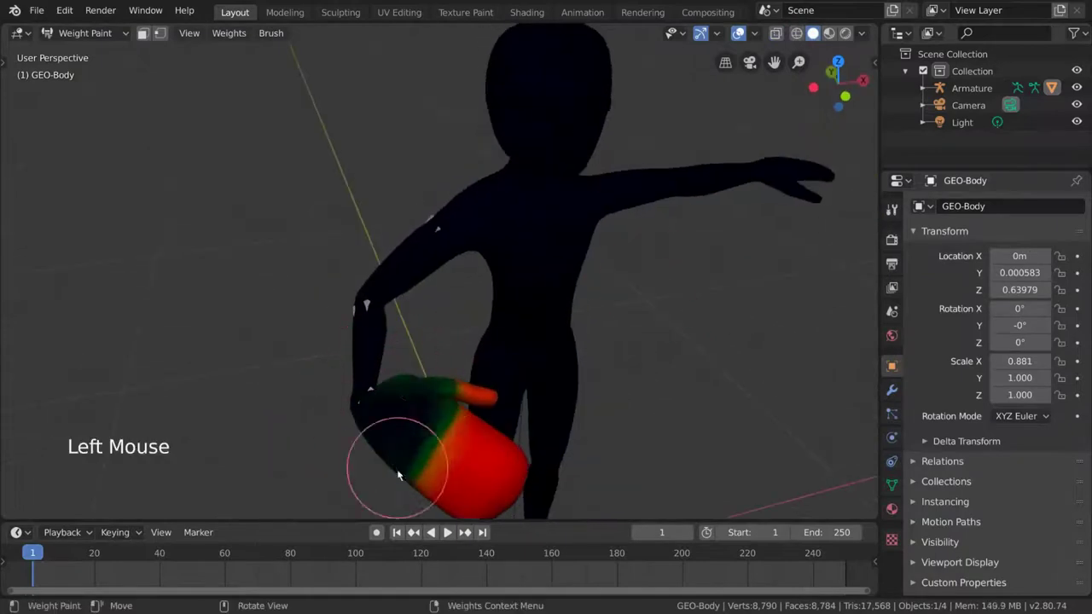
pyautogui.moveTo(397, 472); pyautogui.dragTo(383, 350, button='middle')
pyautogui.hotkey('ctrl', 'z')
# Step: Make Bone.004 the active vertex group of the body mesh
pyautogui.click(370, 303)
pyautogui.click(439, 222)
pyautogui.moveTo(438, 221); pyautogui.dragTo(405, 213, button='middle')
pyautogui.click(891, 484)
pyautogui.click(953, 293)
pyautogui.moveTo(527, 251); pyautogui.dragTo(500, 236, button='middle')
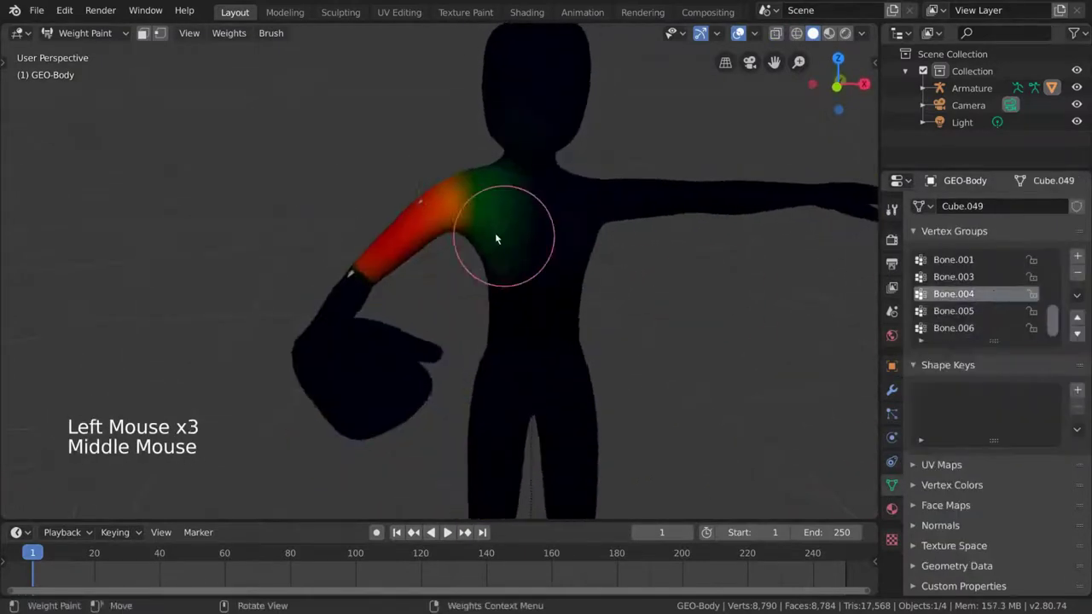
# Step: Set the Draw brush weight to 1.000 and paint Bone.004's influence across the shoulder and chest
pyautogui.click(497, 235)
pyautogui.press('n')
pyautogui.click(869, 101)
pyautogui.moveTo(802, 261); pyautogui.dragTo(856, 262)
pyautogui.moveTo(469, 232); pyautogui.dragTo(480, 237)
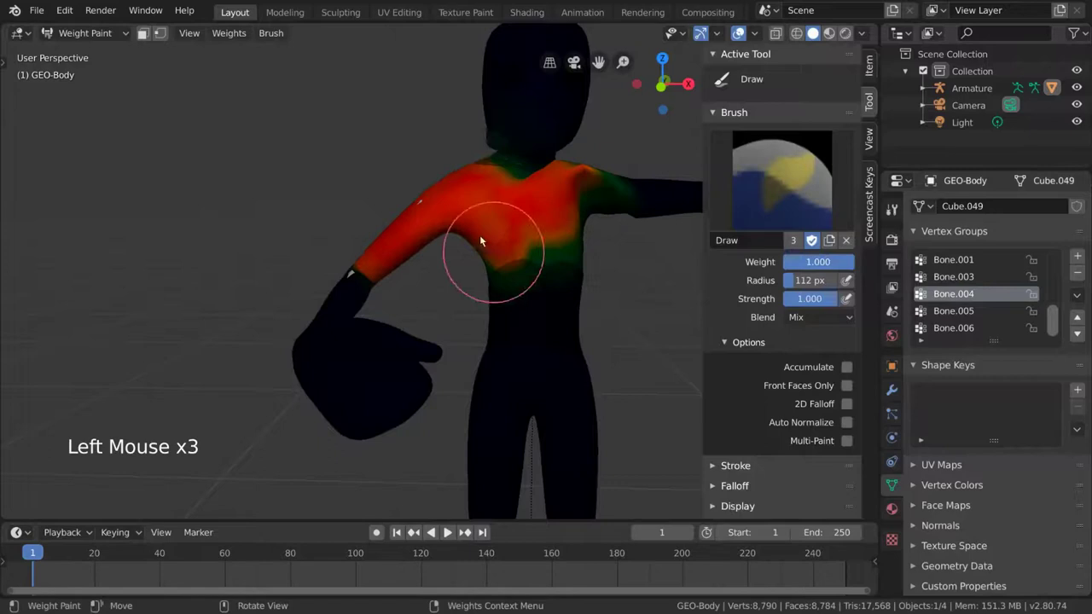
pyautogui.moveTo(480, 237); pyautogui.dragTo(537, 224, button='middle')
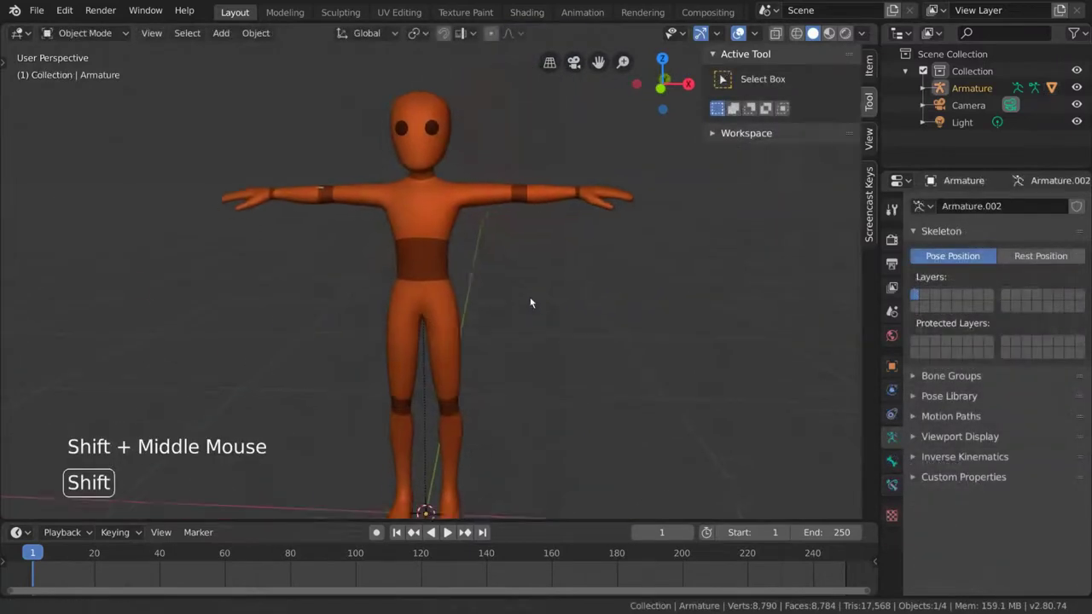
# Step: Switch to wireframe and Pose Mode, select the right upper arm bone and add a Track To constraint to it
pyautogui.keyDown('shift'); pyautogui.moveTo(530, 302); pyautogui.dragTo(550, 292, button='middle'); pyautogui.keyUp('shift')
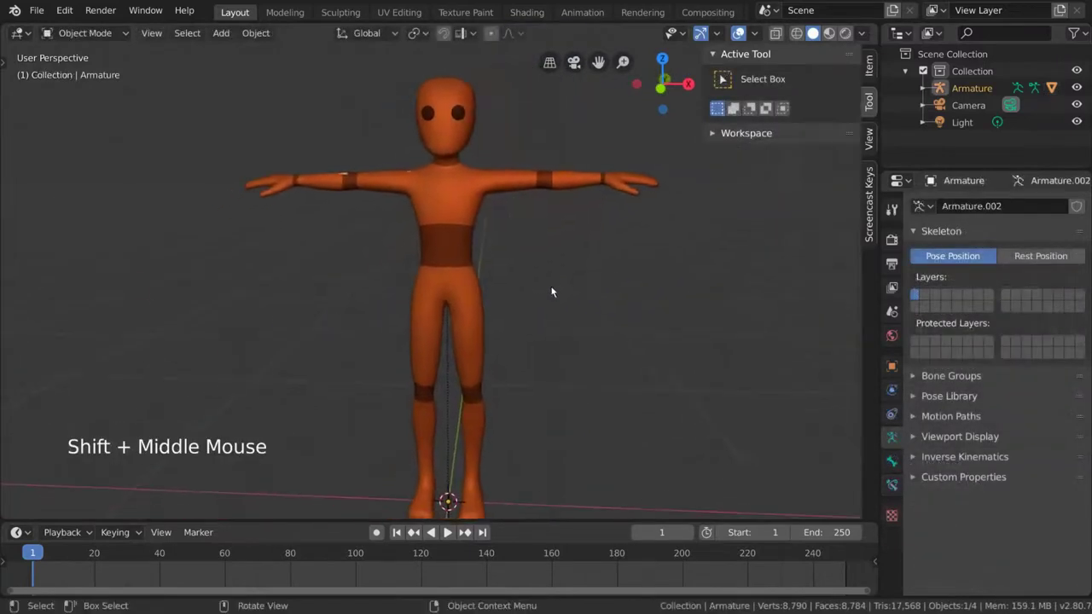
pyautogui.press('z')
pyautogui.moveTo(362, 185); pyautogui.dragTo(522, 269, button='middle')
pyautogui.hotkey('ctrl', 'Tab')
pyautogui.click(401, 186)
pyautogui.scroll(2, 530, 274)
pyautogui.click(890, 487)
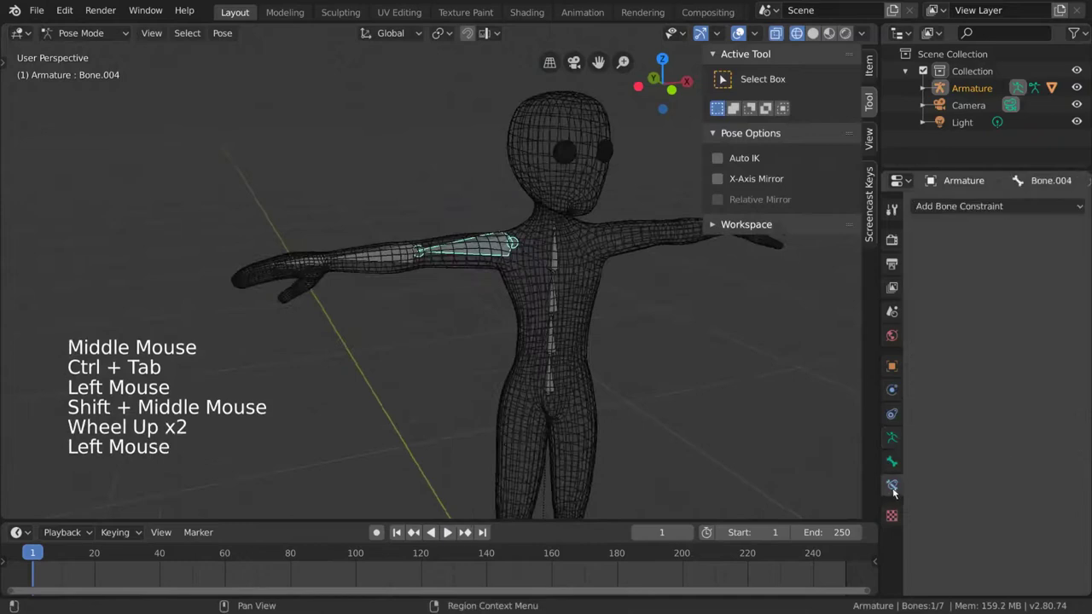
pyautogui.click(1015, 206)
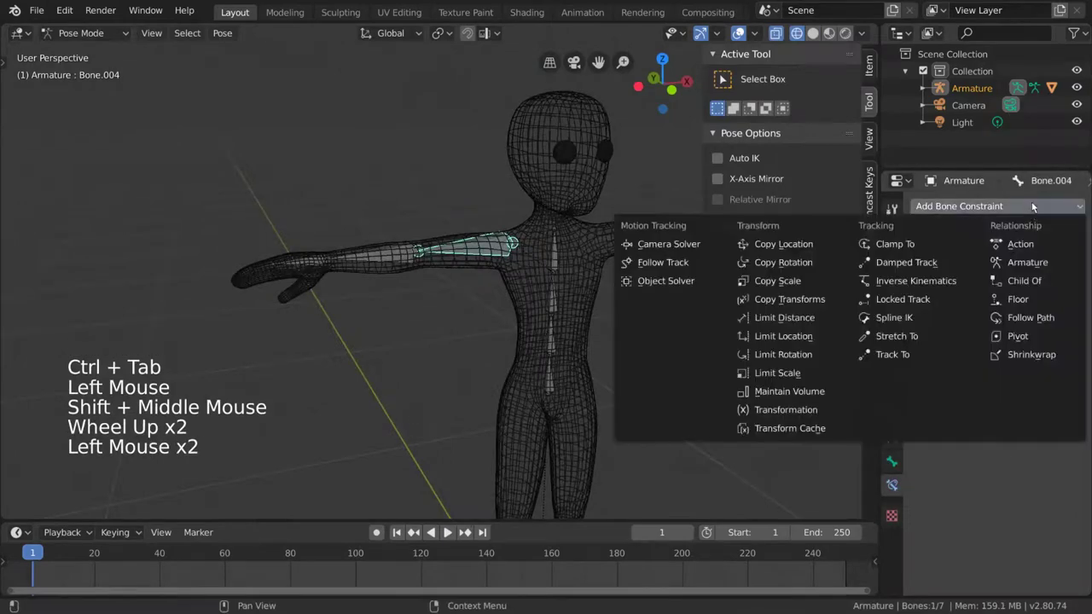
pyautogui.click(892, 353)
# Step: Duplicate the upper arm bone in Edit Mode, place the copy beyond the right hand, and remove the copy's Track To constraint in Pose Mode
pyautogui.keyDown('shift'); pyautogui.moveTo(609, 358); pyautogui.dragTo(645, 372, button='middle'); pyautogui.keyUp('shift')
pyautogui.moveTo(646, 372); pyautogui.dragTo(620, 371, button='middle')
pyautogui.press('Tab')
pyautogui.hotkey('shift', 'd')
pyautogui.click(503, 324)
pyautogui.press('g')
pyautogui.press('x')
pyautogui.click(168, 325)
pyautogui.press('g')
pyautogui.press('z')
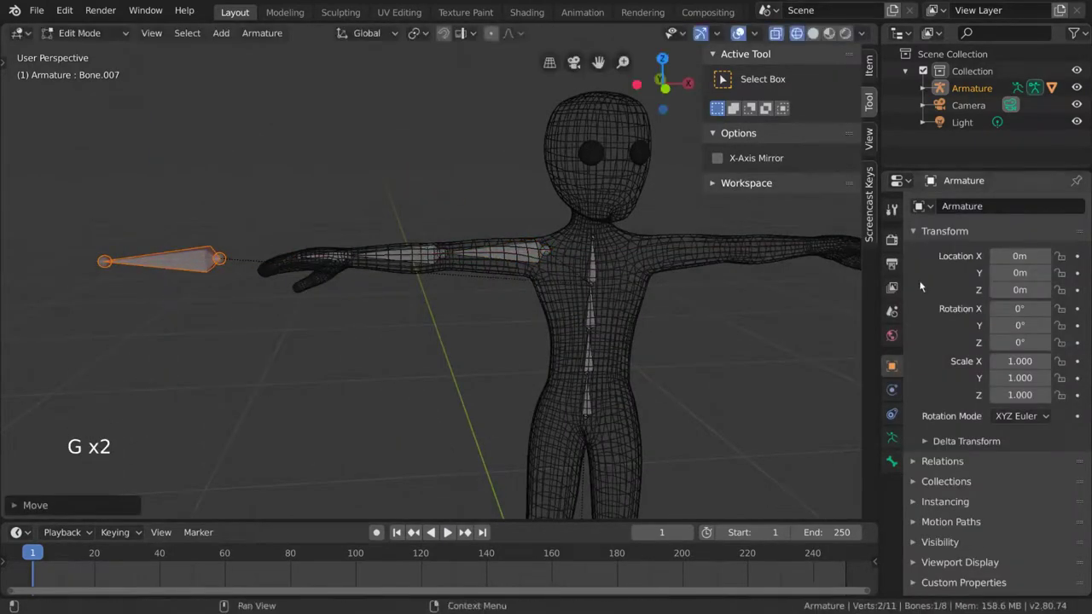
pyautogui.press('Tab')
pyautogui.click(1073, 230)
# Step: Target the upper arm bone's Track To constraint at the armature's duplicated bone, and move that bone to test the tracking
pyautogui.click(490, 259)
pyautogui.click(1071, 261)
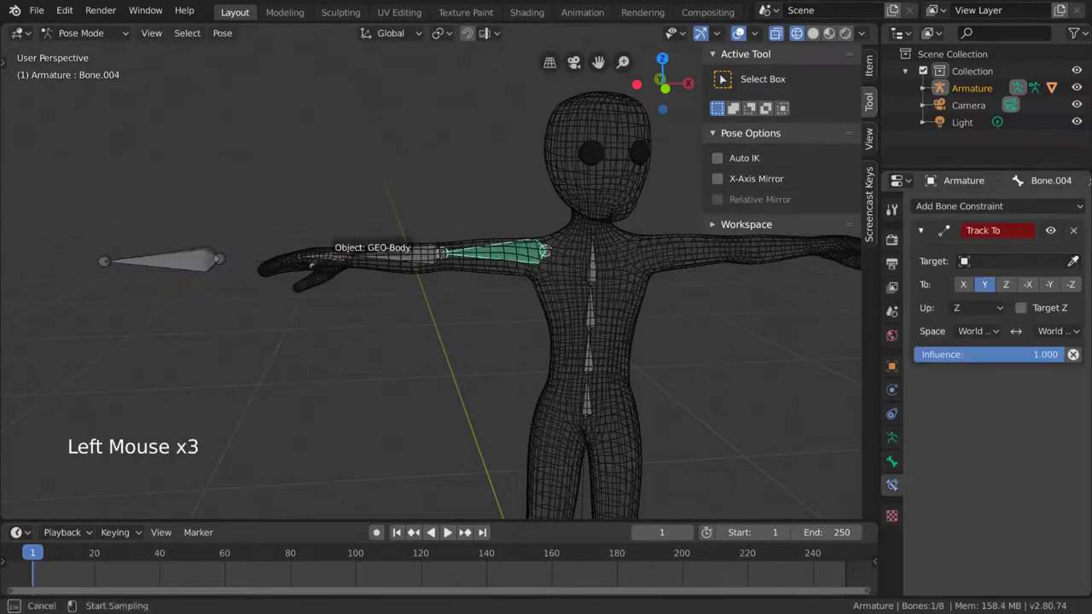
pyautogui.press('Escape')
pyautogui.click(1013, 262)
pyautogui.click(913, 285)
pyautogui.click(1023, 282)
pyautogui.click(950, 429)
pyautogui.click(162, 260)
pyautogui.press('g')
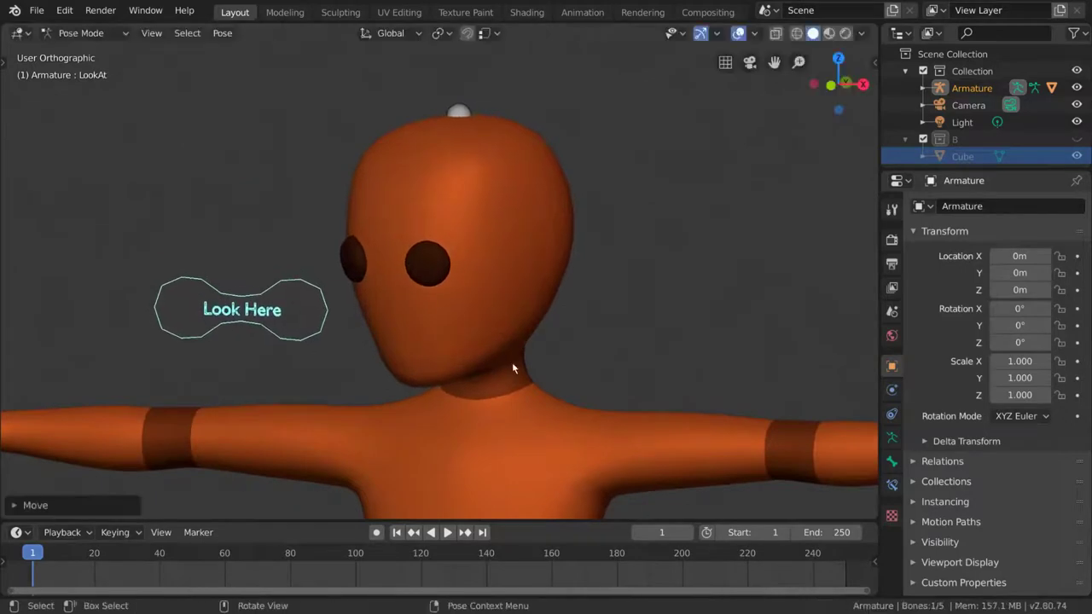
# Step: Move the Look Here control around in front of the face to turn the character's head
pyautogui.press('g')
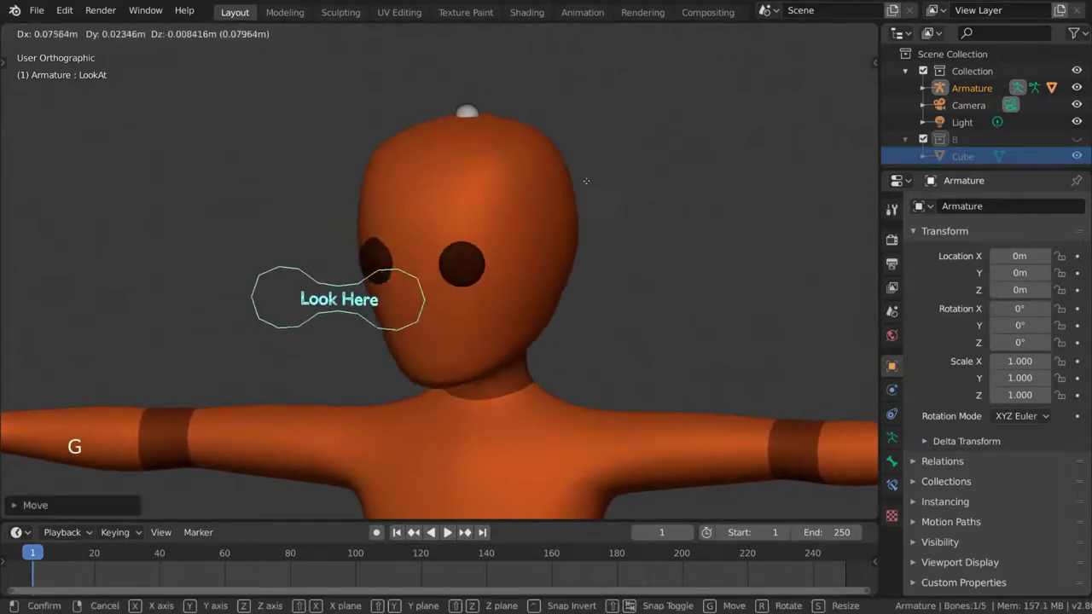
pyautogui.click(543, 300)
pyautogui.press('g')
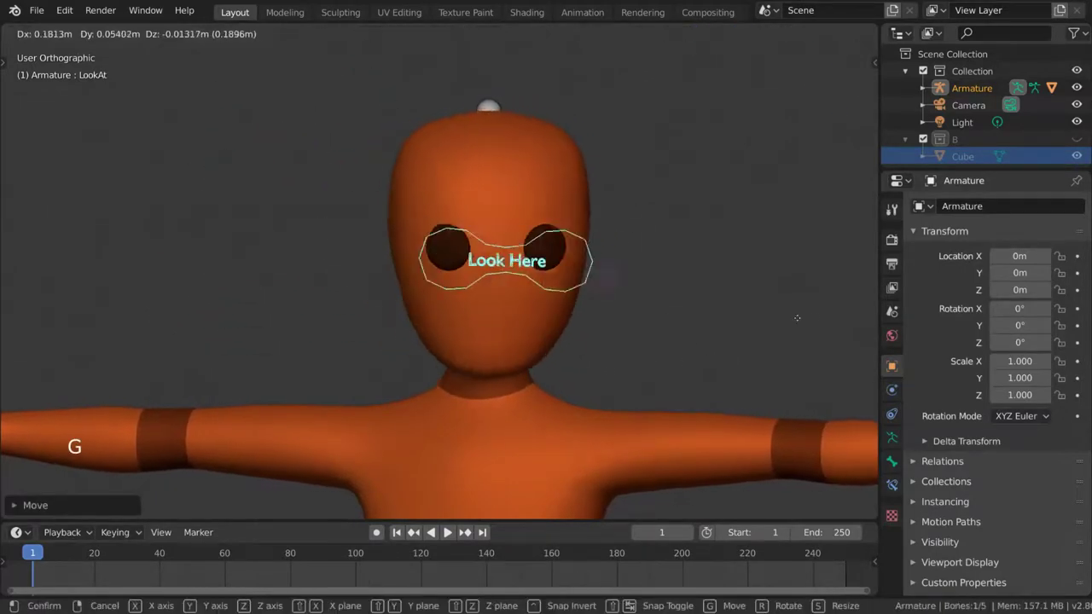
pyautogui.click(543, 326)
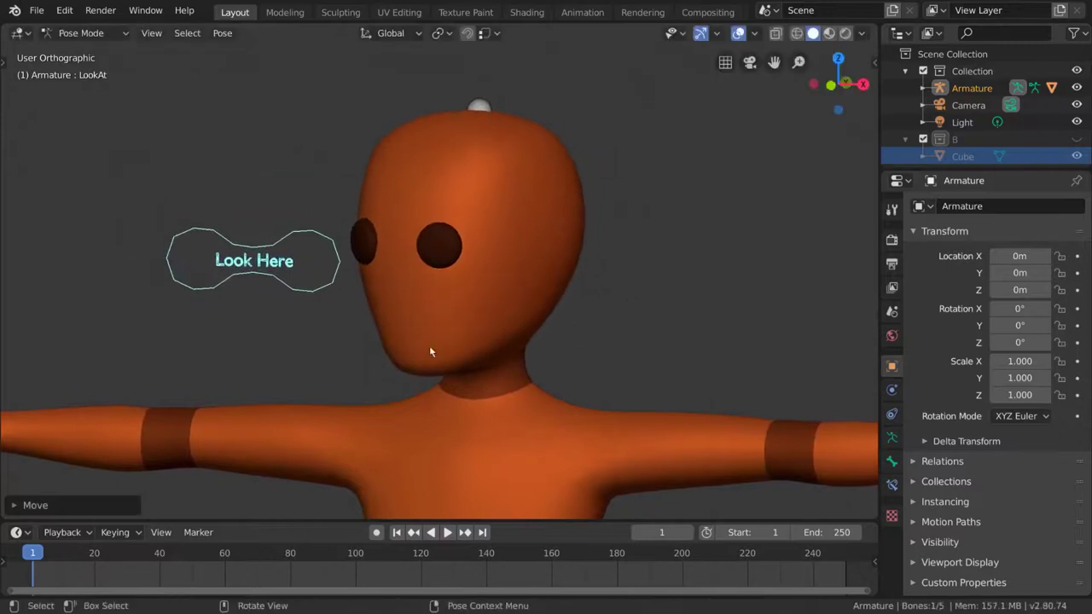
# Step: Show the mesh in wireframe and try rotating the bone directly below the head bone
pyautogui.press('z')
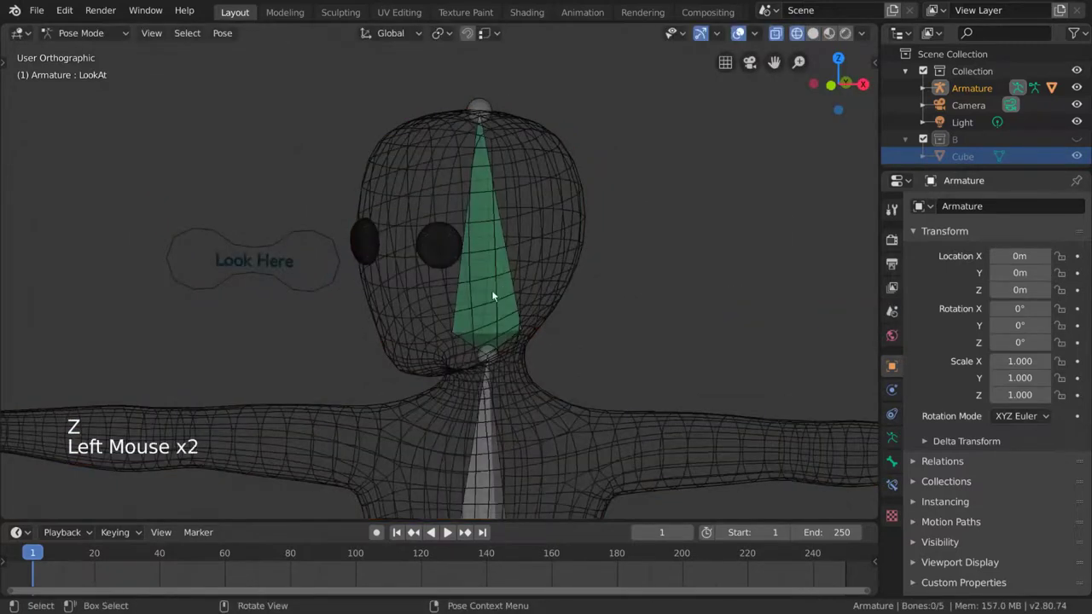
pyautogui.press('r')
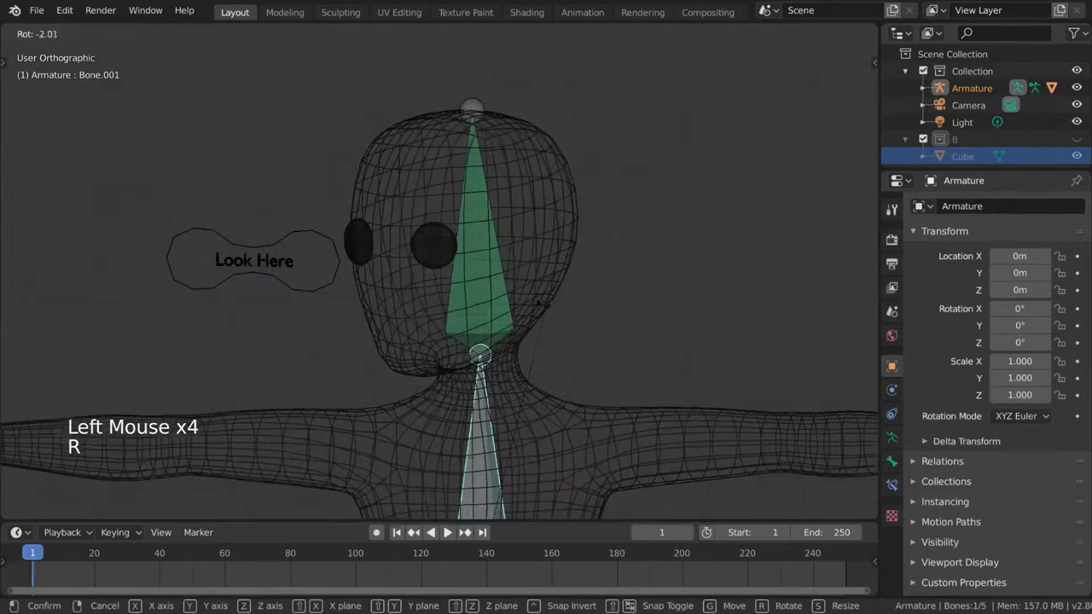
pyautogui.rightClick(510, 315)
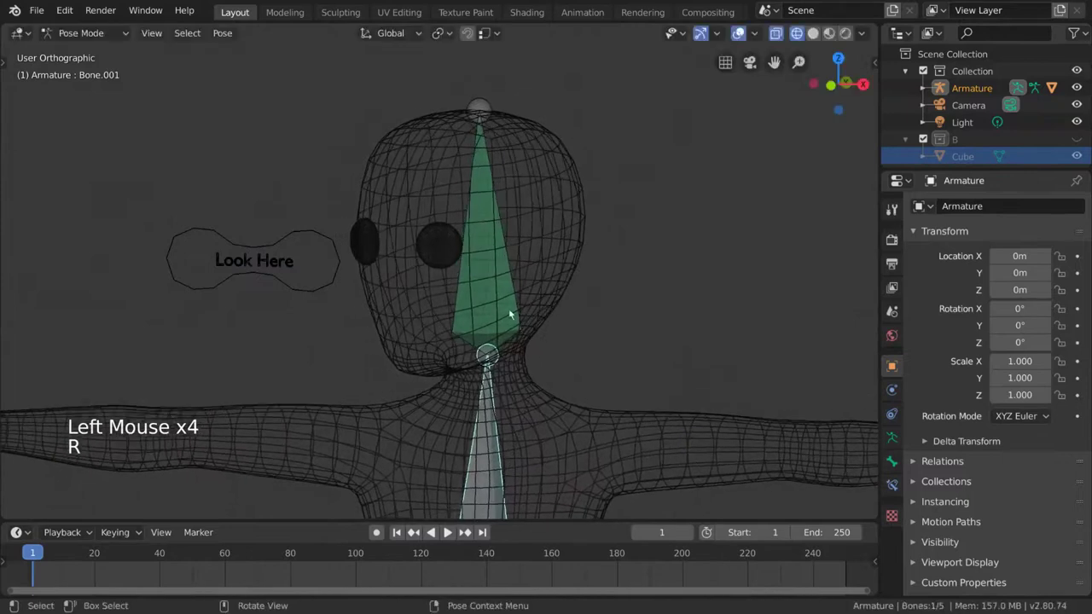
# Step: Select the Look Here control and try moving it to test the constrained head bone
pyautogui.click(317, 233)
pyautogui.press('r')
pyautogui.press('g')
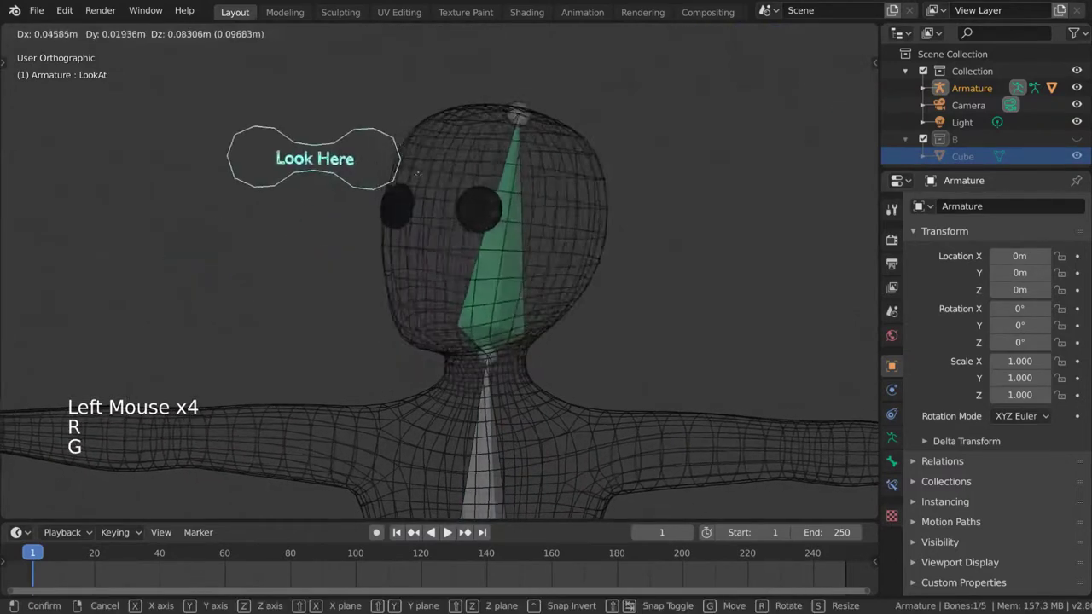
pyautogui.rightClick(512, 321)
# Step: Return to solid shading and move the Look Here control in front of the eyes
pyautogui.press('z')
pyautogui.click(581, 309)
pyautogui.press('g')
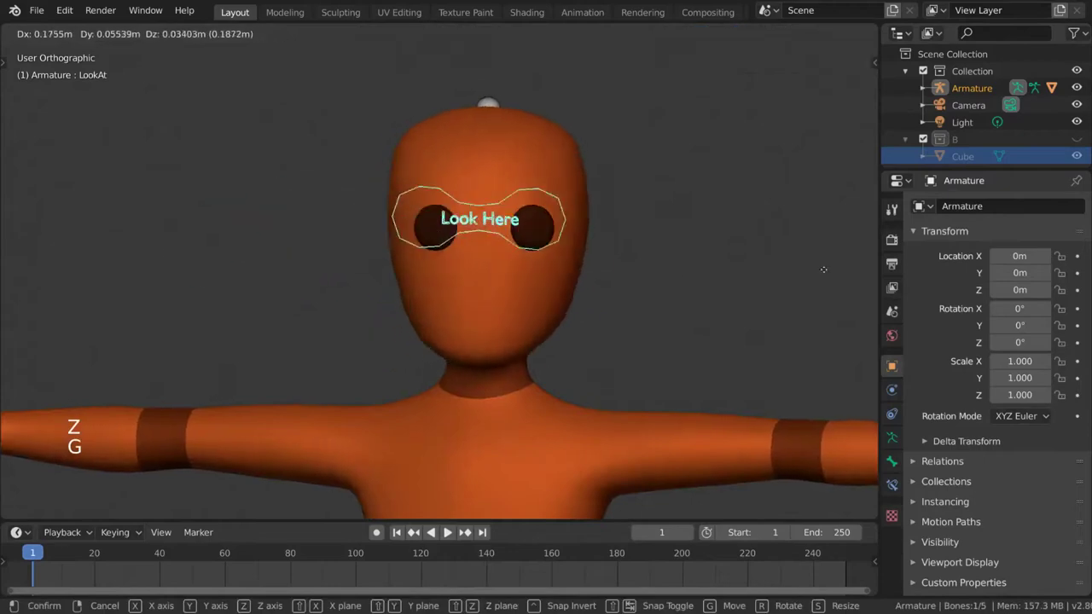